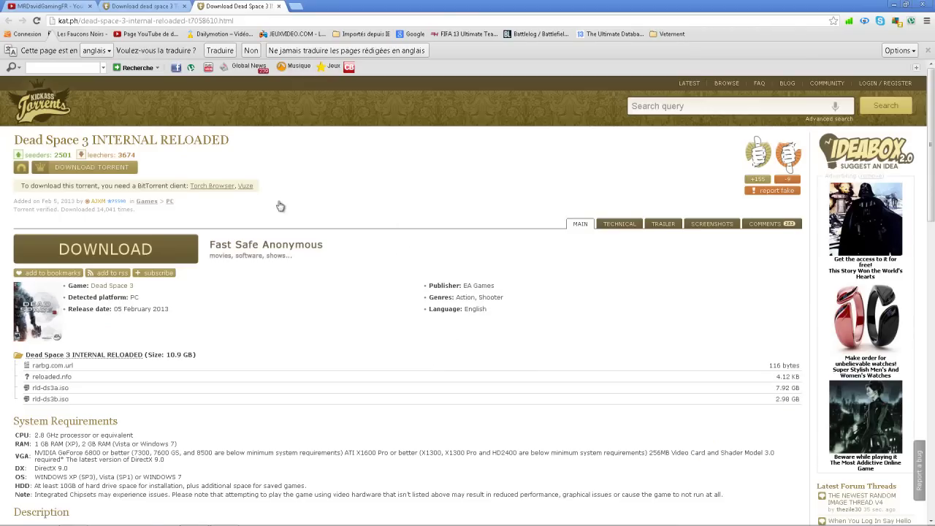
Download the Dead Space 3 INTERNAL RELOADED torrent file and close both torrent site pages
left_click(101, 171)
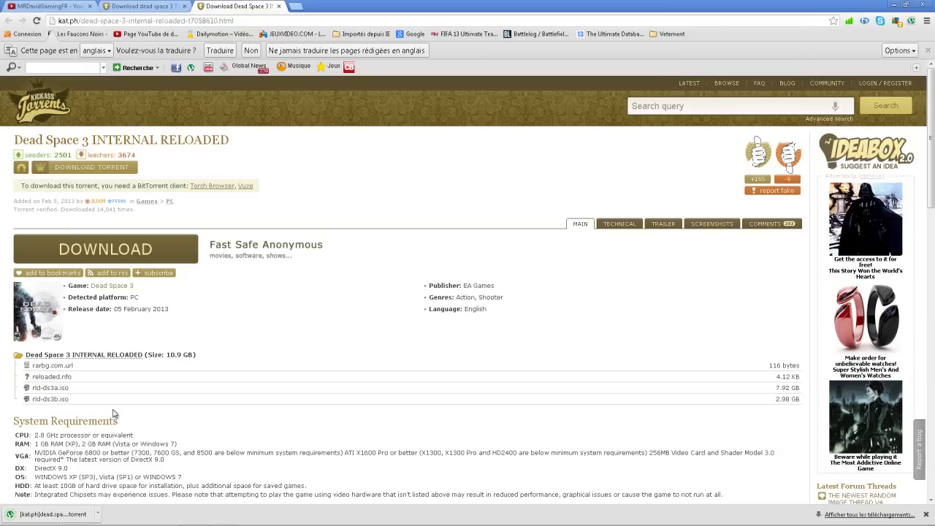
left_click(926, 515)
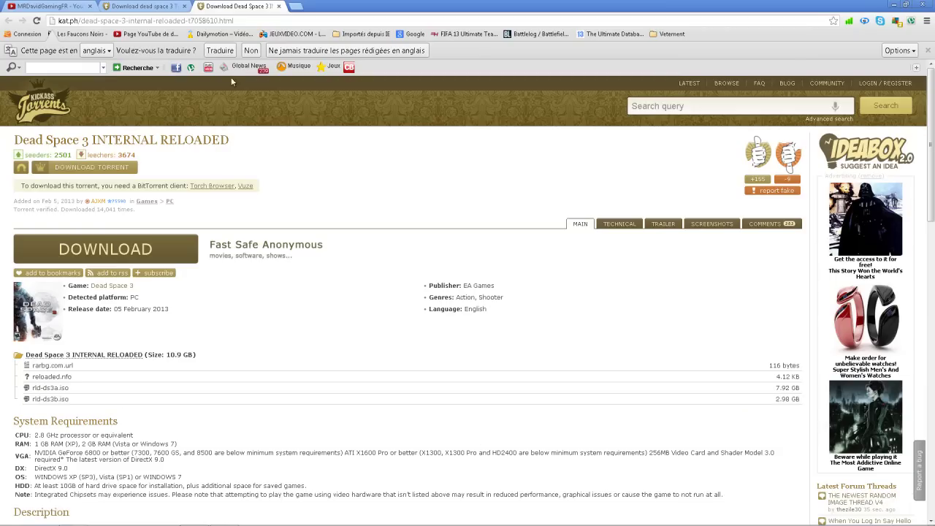
left_click(280, 7)
left_click(184, 7)
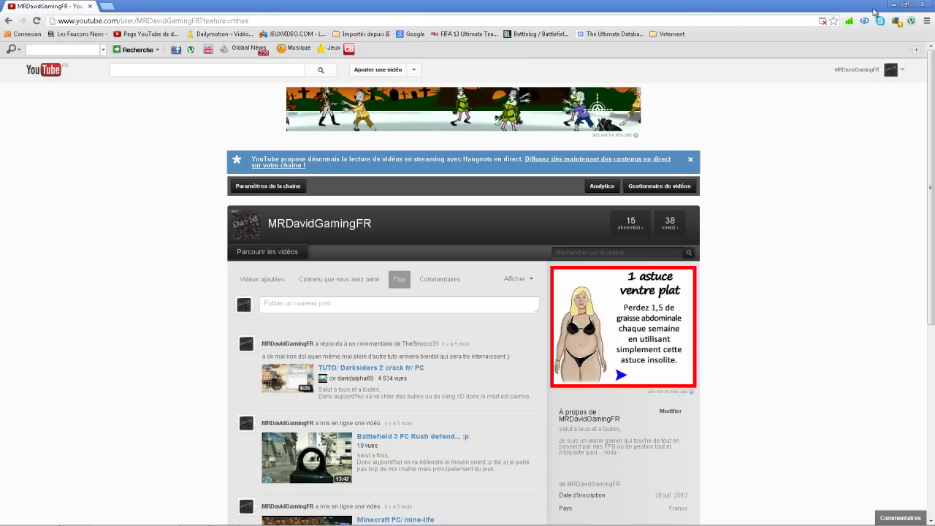
left_click(893, 4)
mouse_move(184, 524)
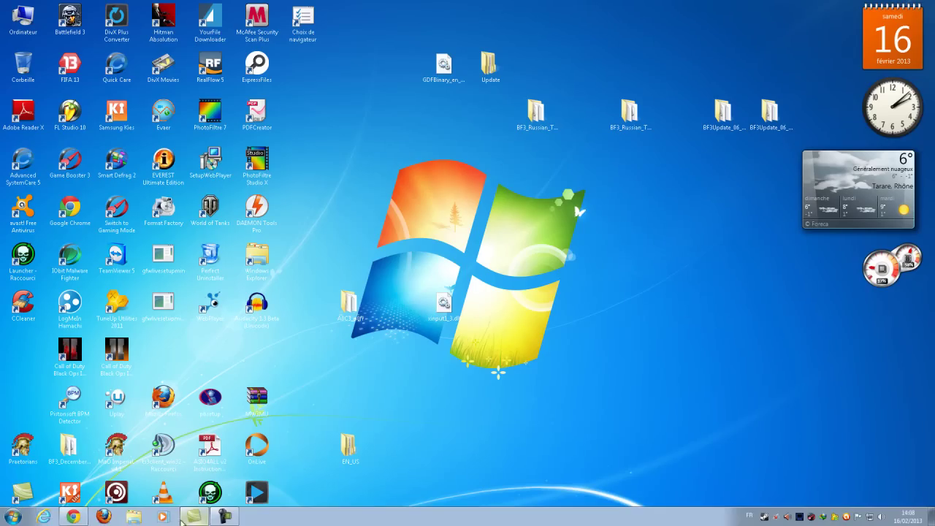
left_click(77, 519)
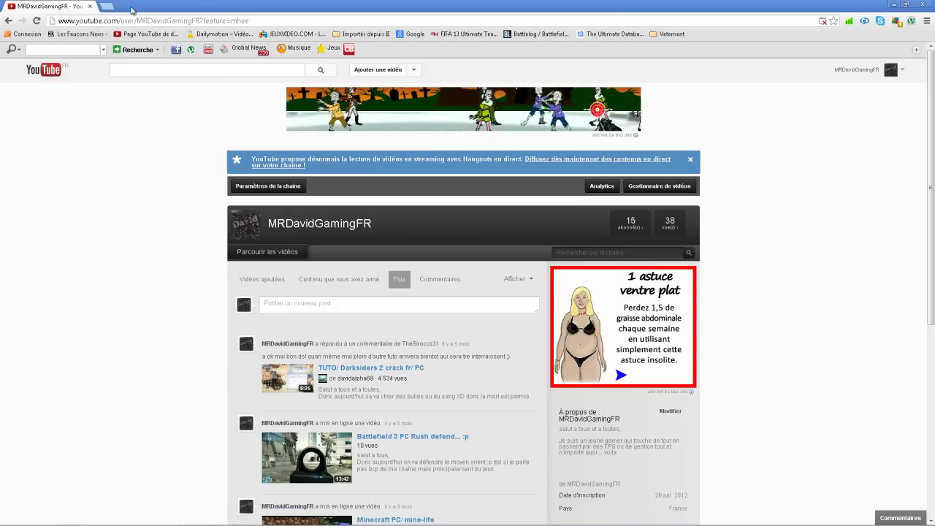
left_click(121, 6)
left_click(409, 34)
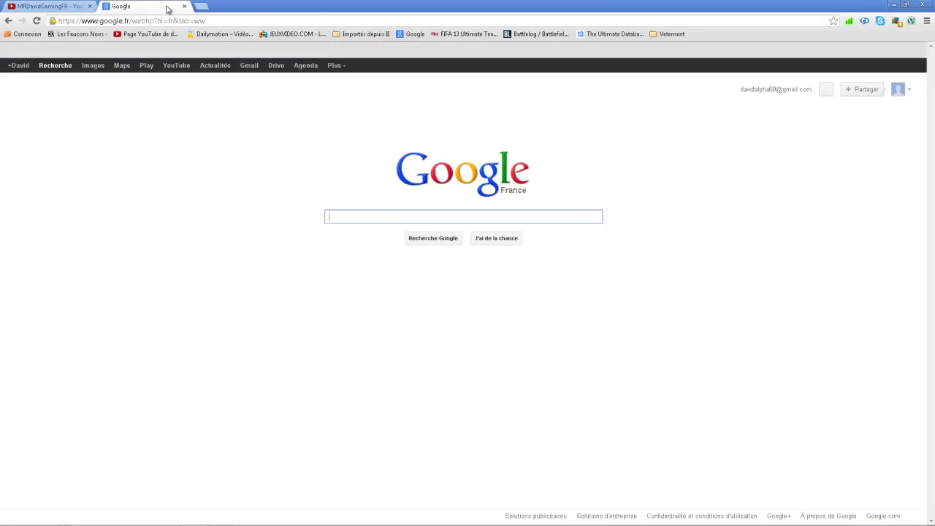
key("ctrl+w")
Close the browser and open the [kat.ph]dead.space.3.internal.reloaded torrent file from C:\Users\multi\Téléchargements
left_click(924, 5)
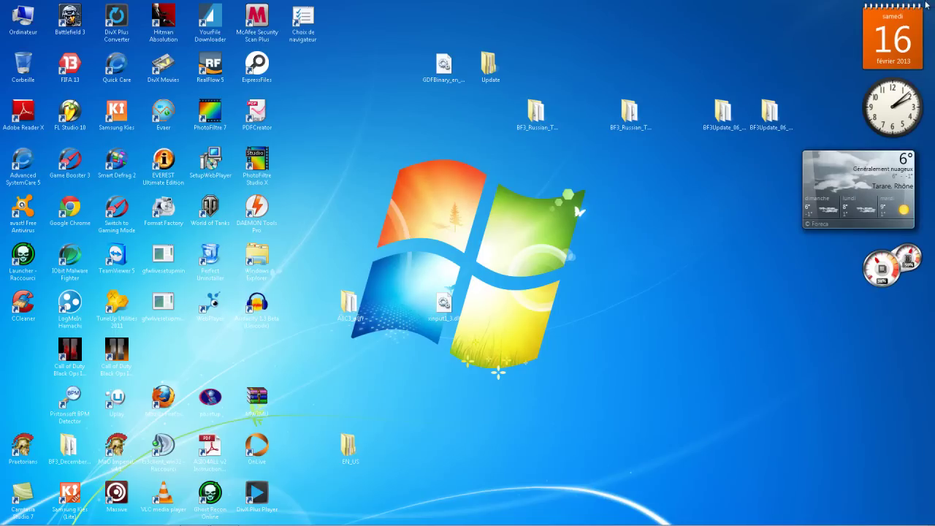
mouse_move(114, 520)
left_click(143, 520)
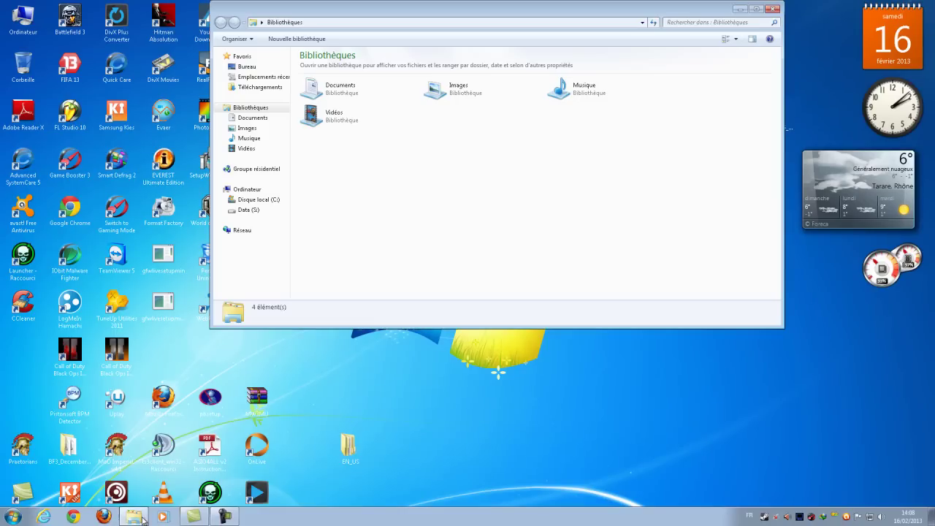
left_click(273, 200)
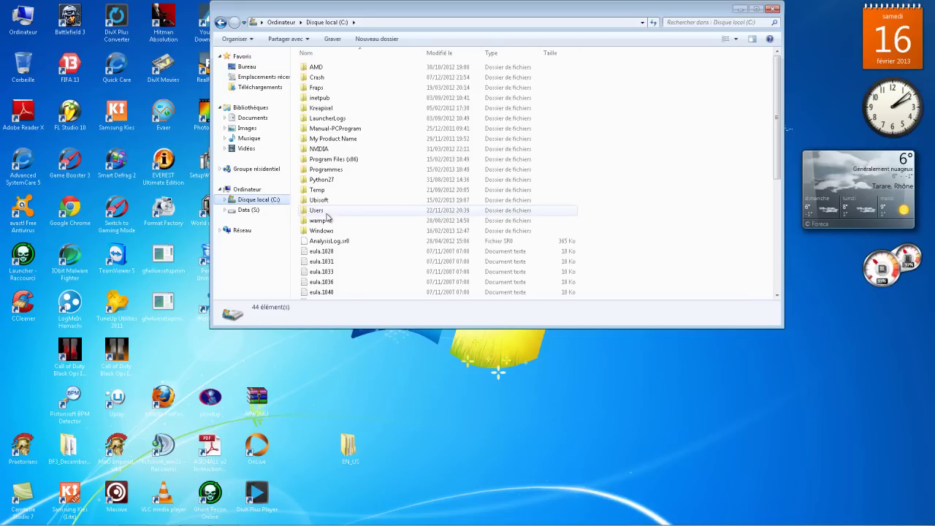
double_click(326, 211)
double_click(333, 70)
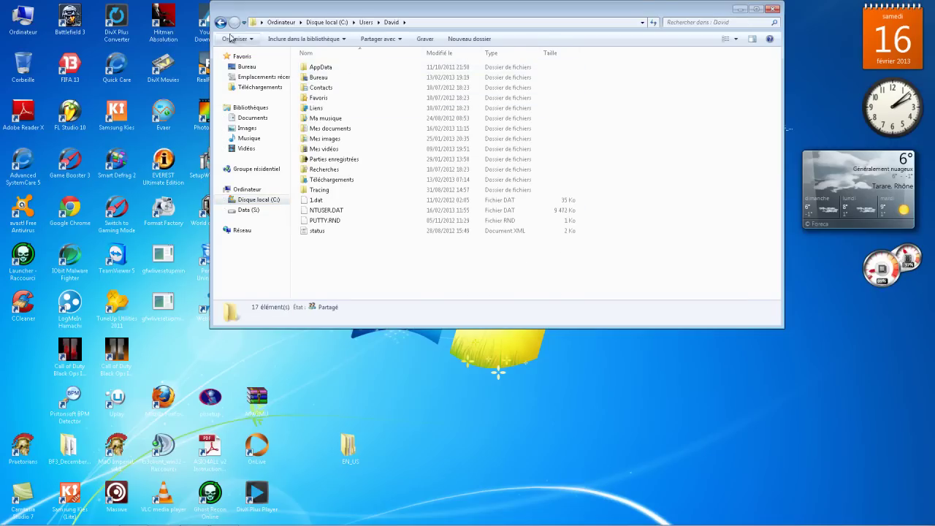
key("BackSpace")
double_click(342, 98)
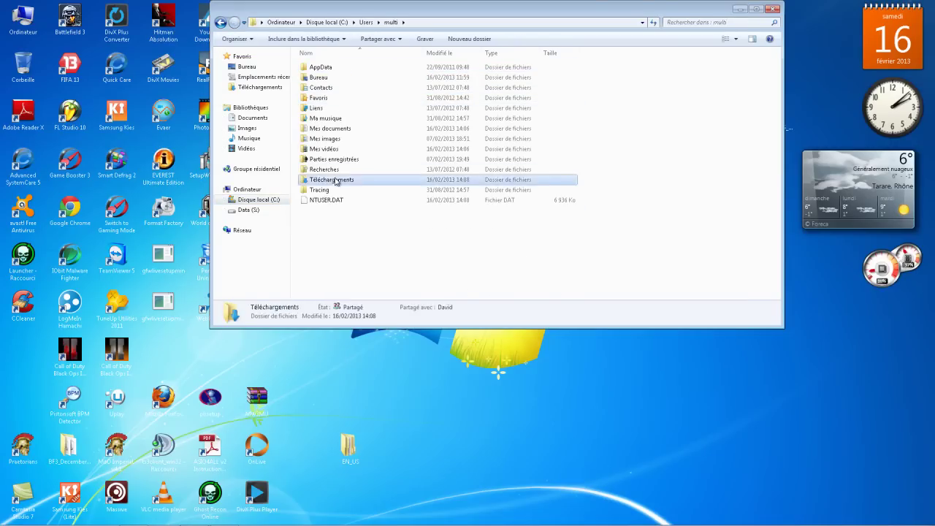
double_click(342, 179)
left_click(389, 171)
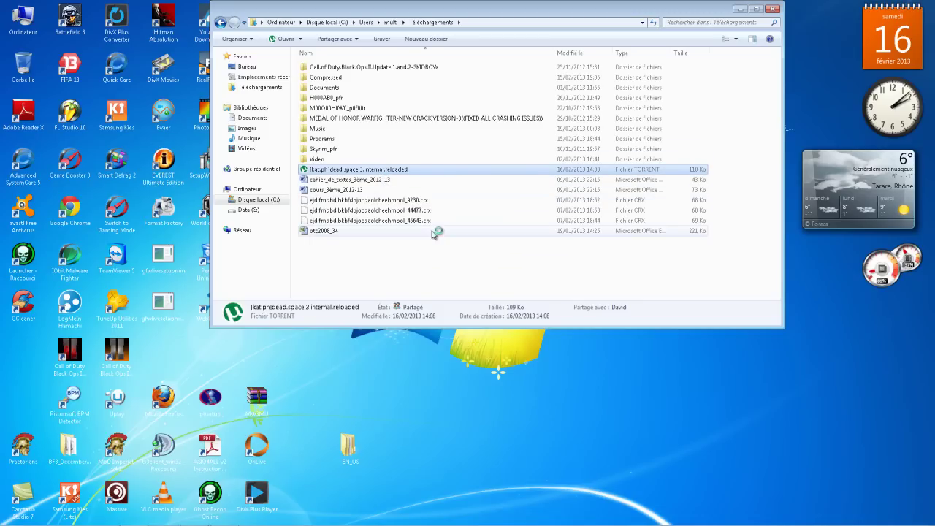
Exit the video capture utility running in the background and close the Téléchargements folder window
mouse_move(555, 523)
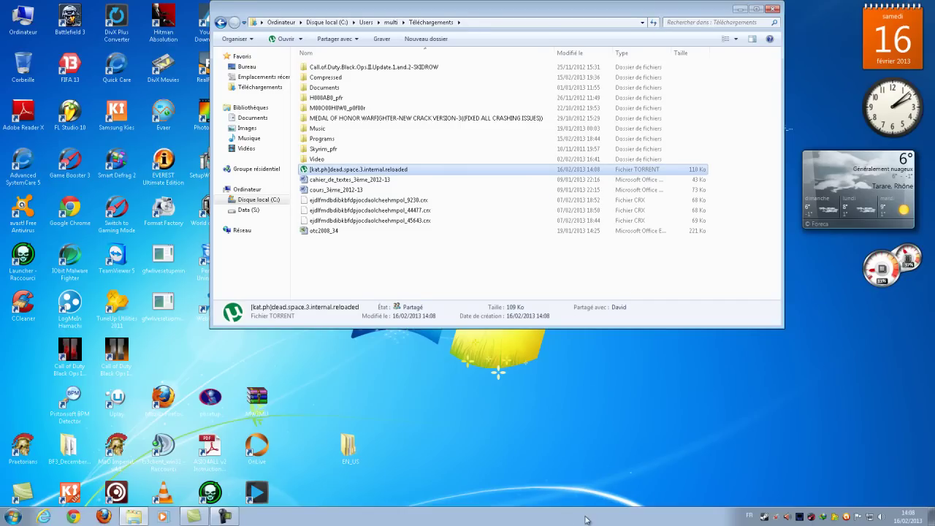
right_click(800, 517)
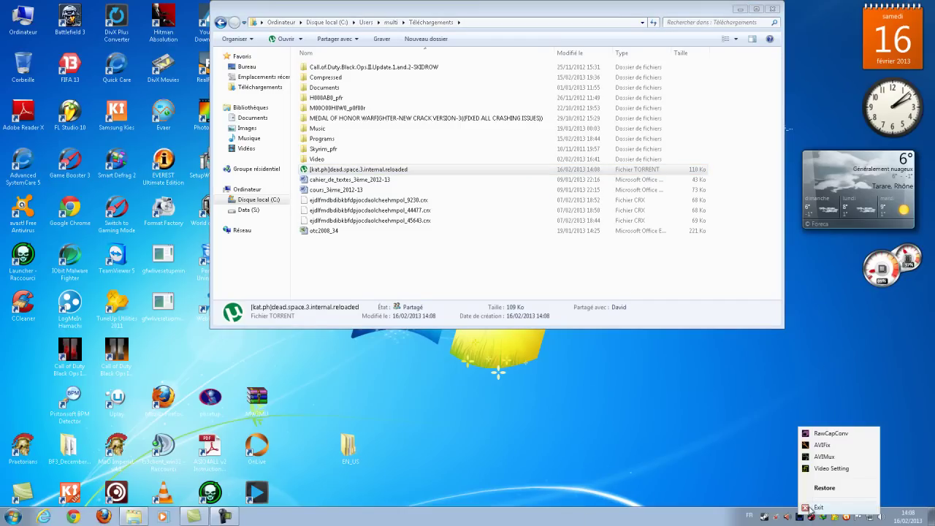
left_click(813, 507)
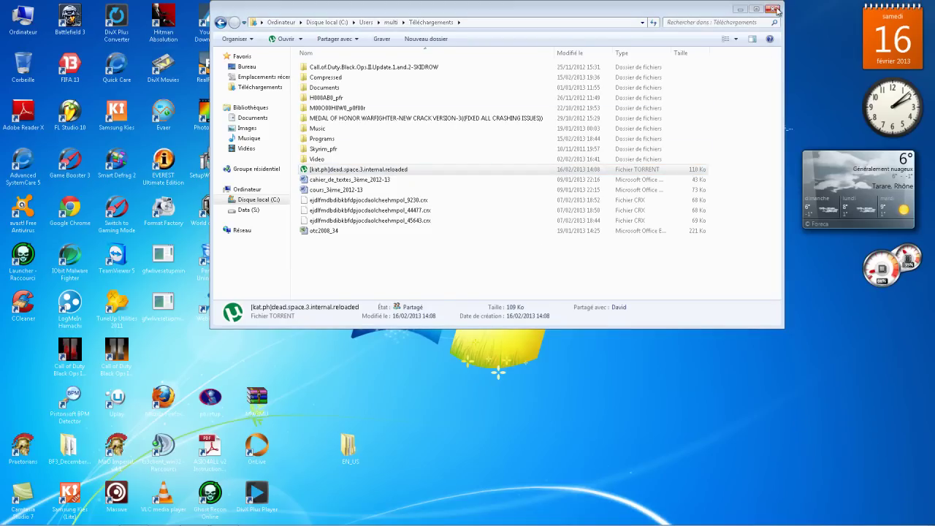
left_click(776, 9)
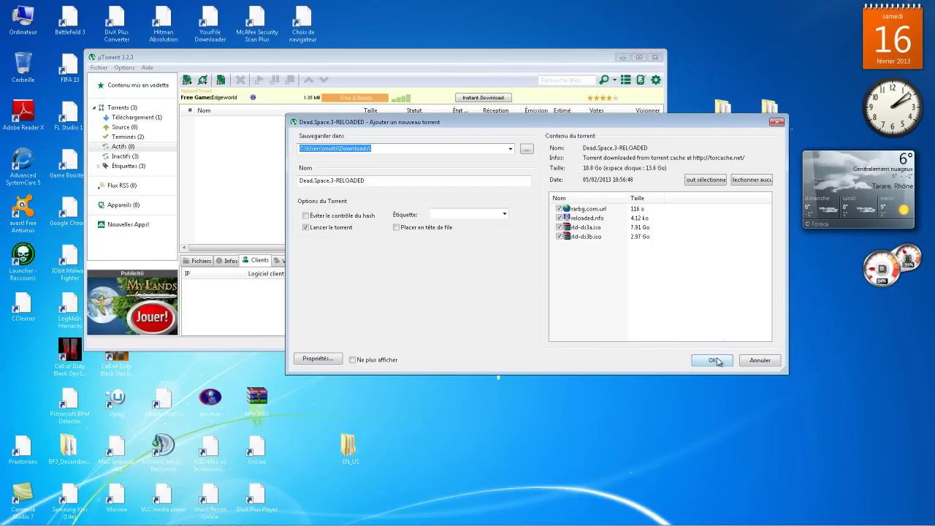
Add the Dead.Space.3-RELOADED torrent with all four files and stop its download in the inactive torrents list
left_click(715, 361)
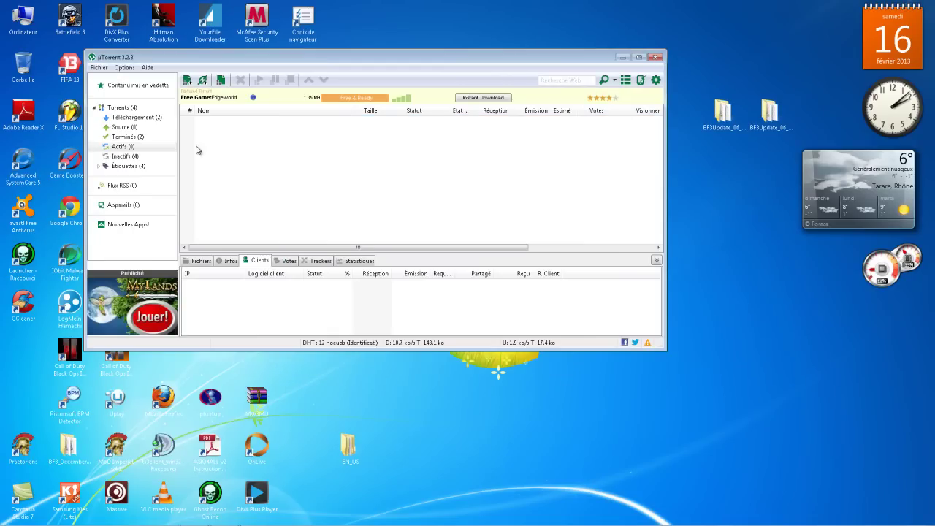
left_click(155, 158)
left_click(231, 134)
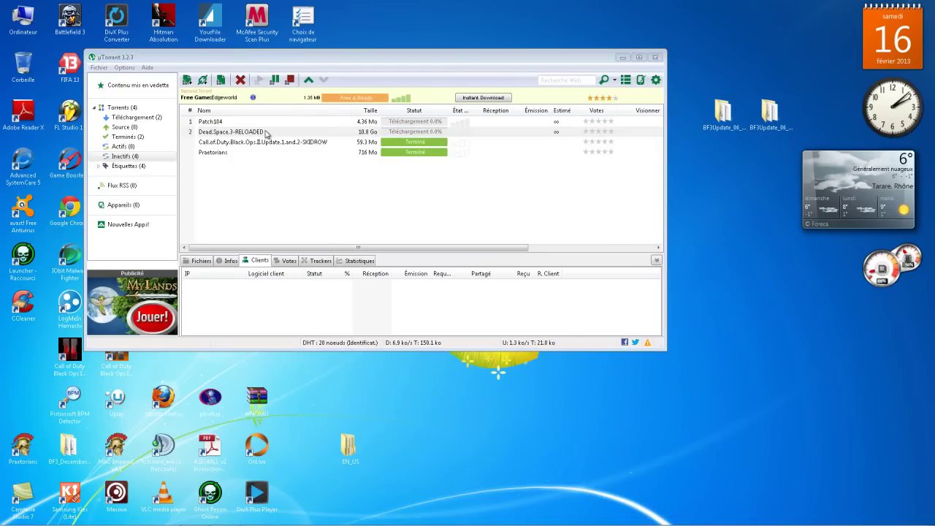
left_click(266, 134)
Open the download folder of the Dead.Space.3-RELOADED torrent and quit µTorrent
right_click(217, 134)
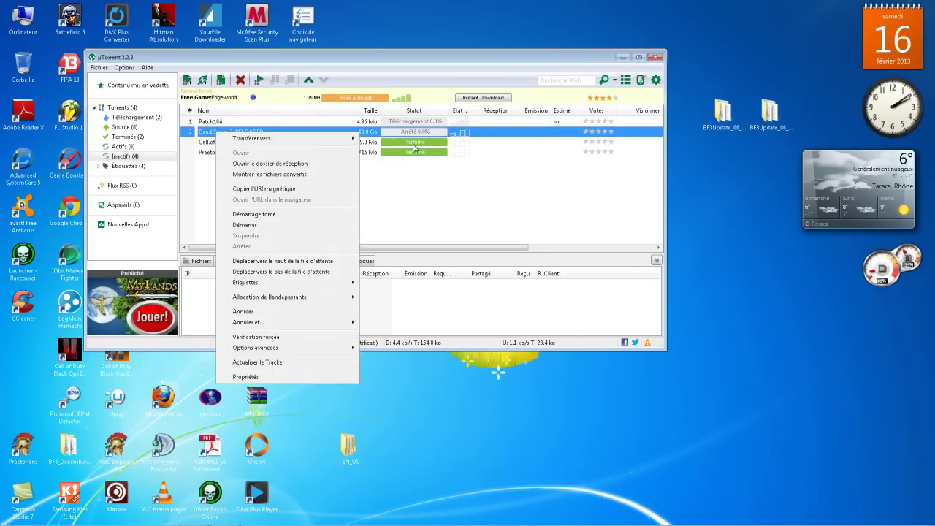
left_click(289, 164)
left_click(339, 223)
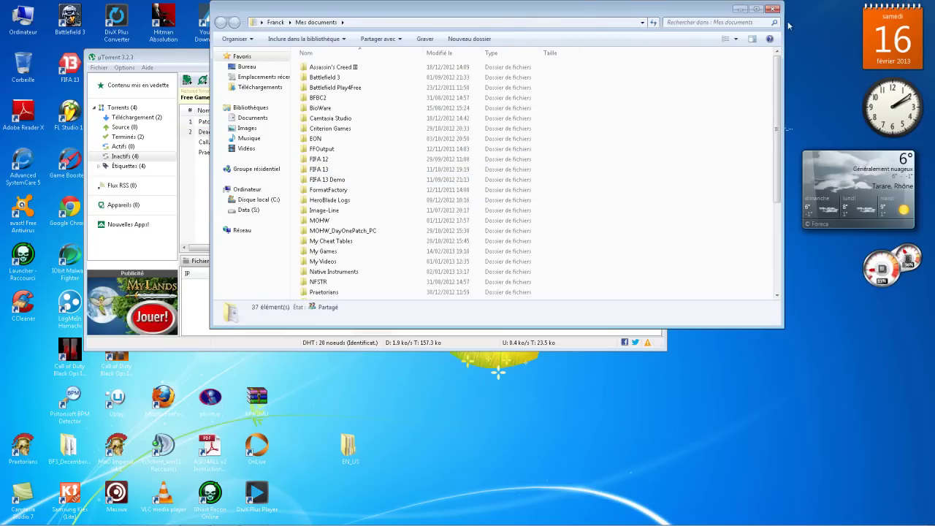
right_click(813, 516)
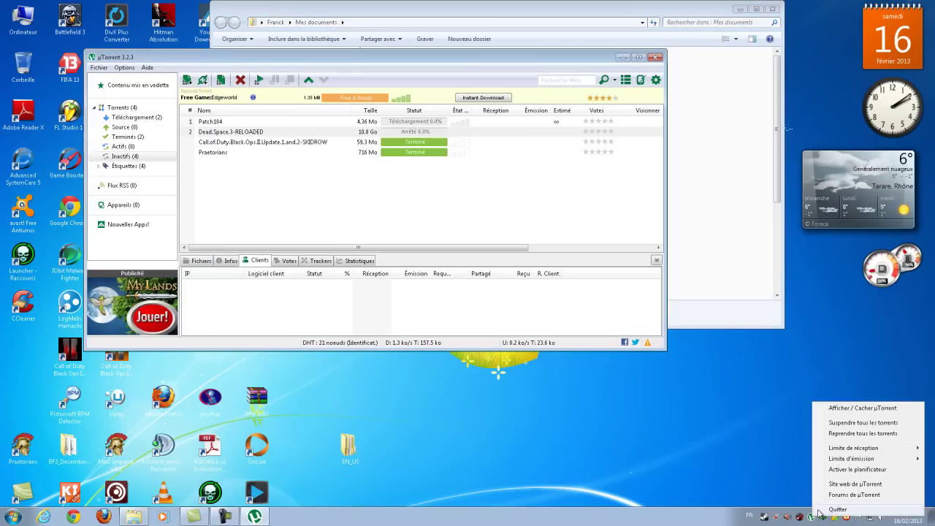
left_click(838, 510)
left_click(505, 270)
Open the Dead.Space.3-RELOADED folder in the first user profile's Téléchargements folder on drive C
left_click(258, 200)
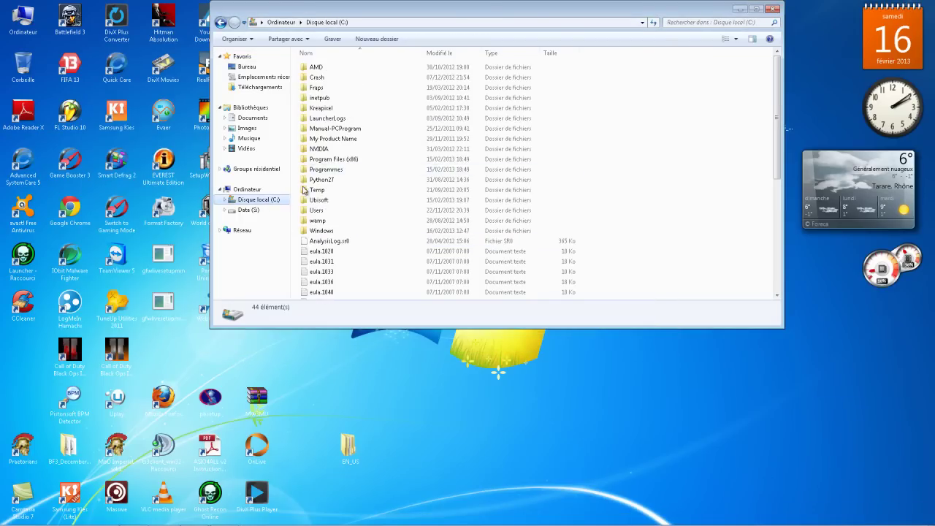
left_click(345, 159)
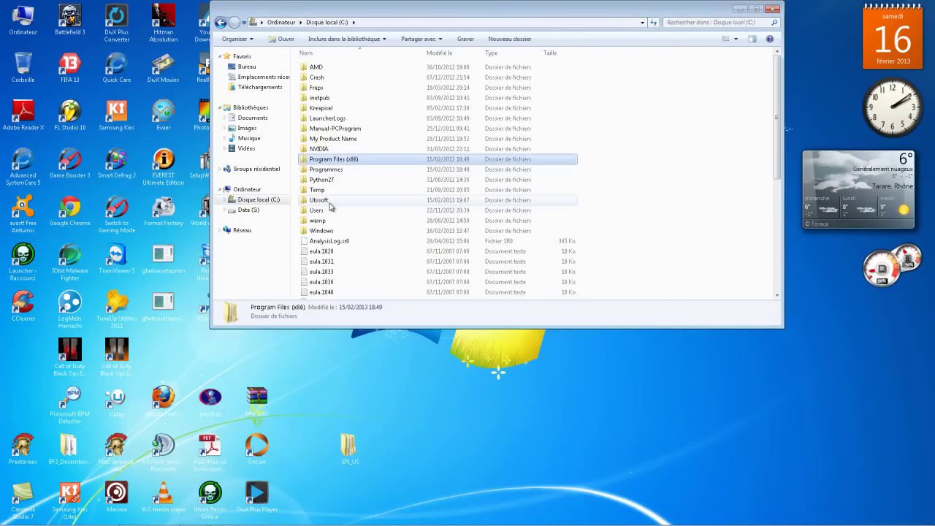
double_click(330, 207)
double_click(322, 66)
left_click(335, 185)
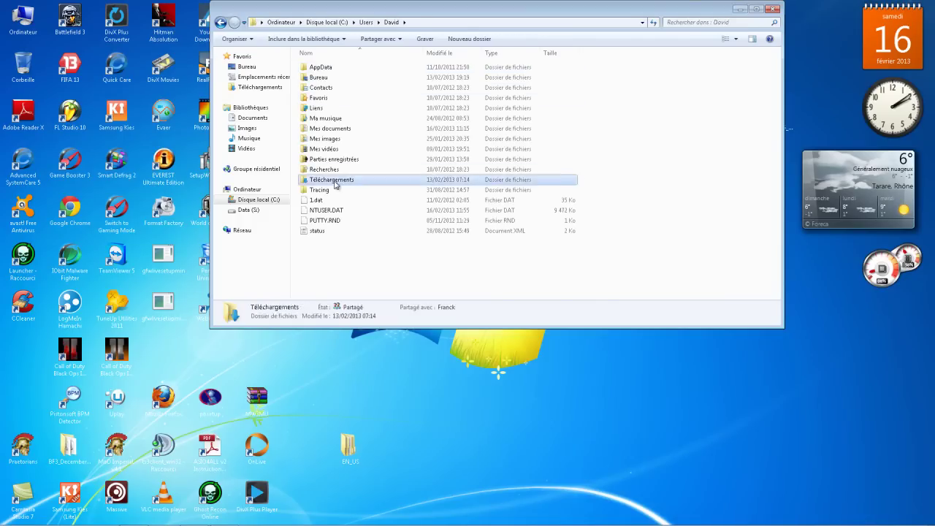
double_click(336, 185)
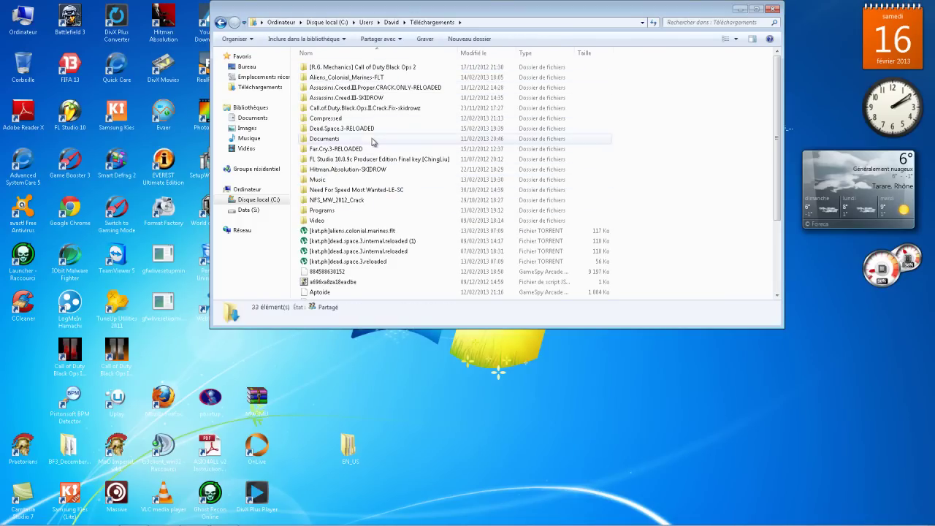
double_click(372, 131)
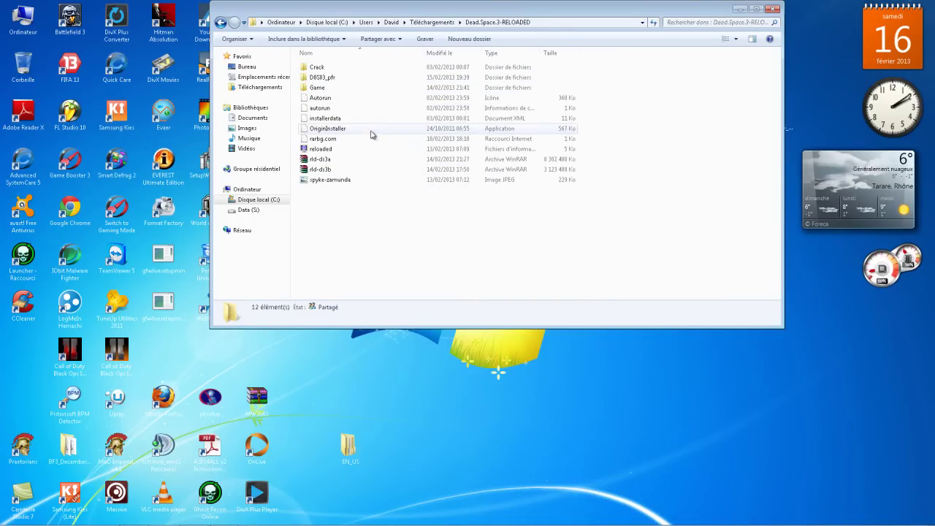
Try to extract the rld-ds3a and rld-ds3b archives together into the current folder
left_click(347, 169)
left_click(342, 159, "ctrl")
left_click(332, 150, "ctrl")
left_click(327, 139, "ctrl")
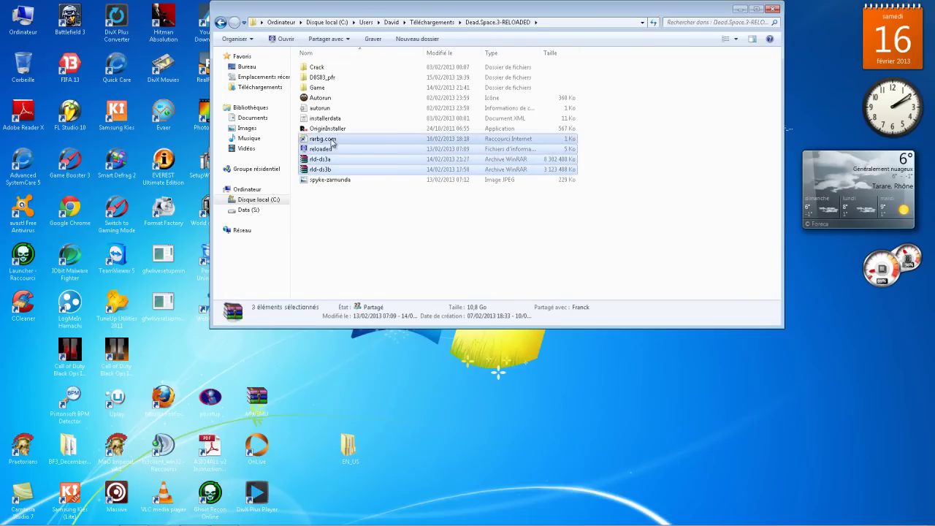
left_click(356, 219)
left_click(319, 168)
left_click(322, 158, "ctrl")
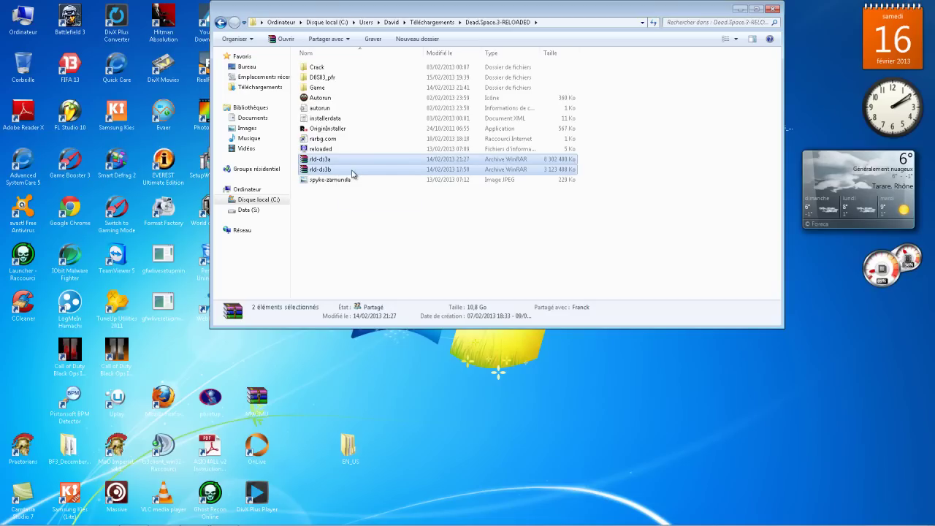
right_click(347, 162)
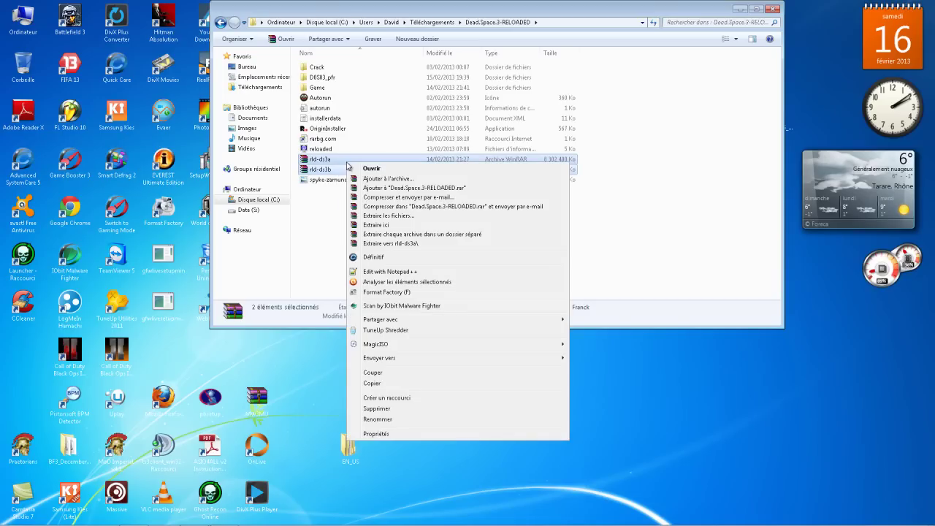
left_click(377, 225)
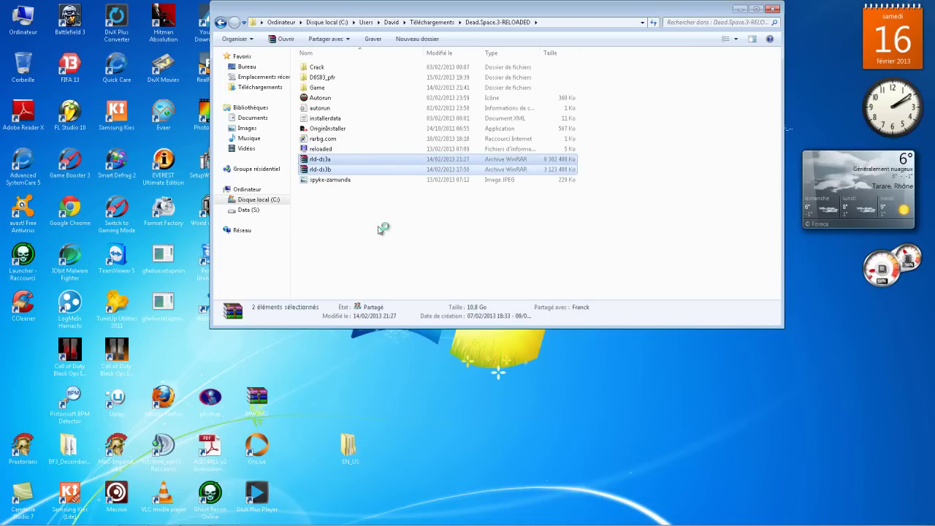
left_click(482, 328)
Delete the selected rld-ds3a and rld-ds3b archives and empty the recycle bin
key("Delete")
key("Return")
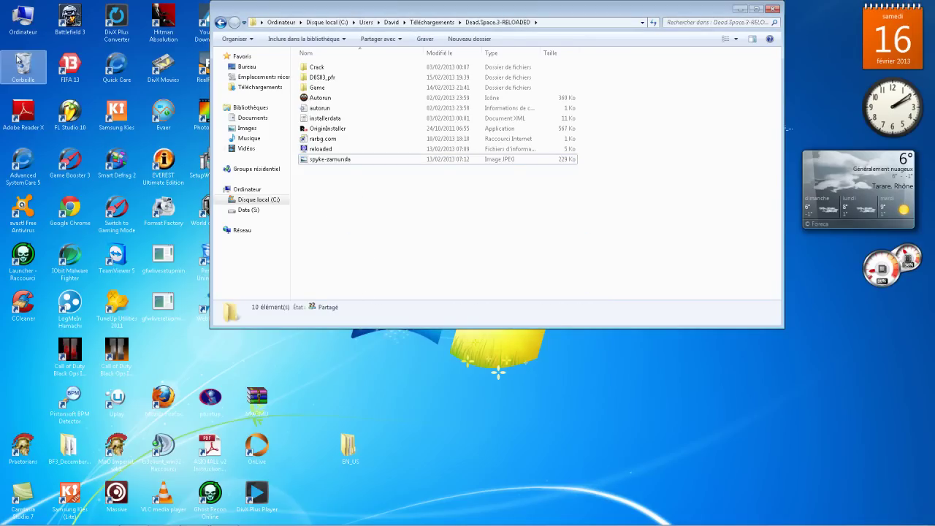
right_click(17, 60)
left_click(65, 85)
left_click(497, 275)
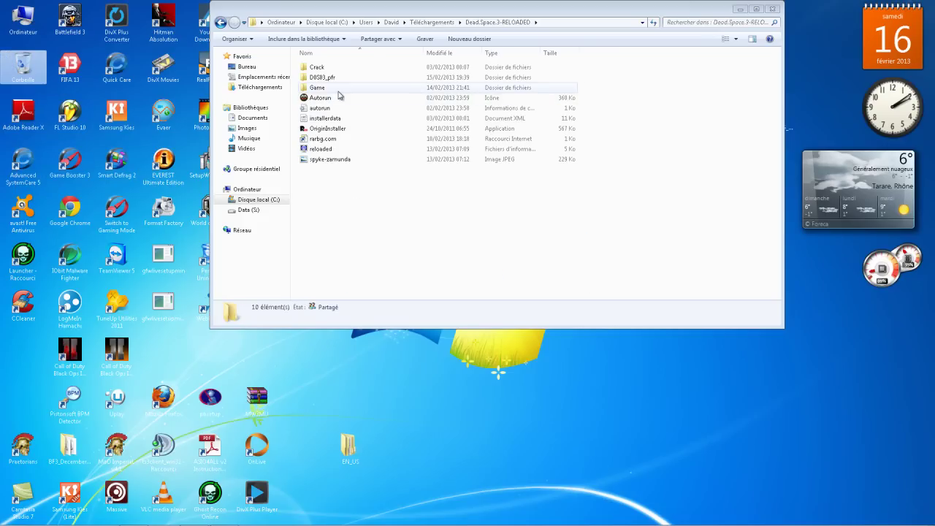
Run OriginInstaller from the Dead.Space.3-RELOADED folder as administrator
left_click(334, 130)
right_click(334, 130)
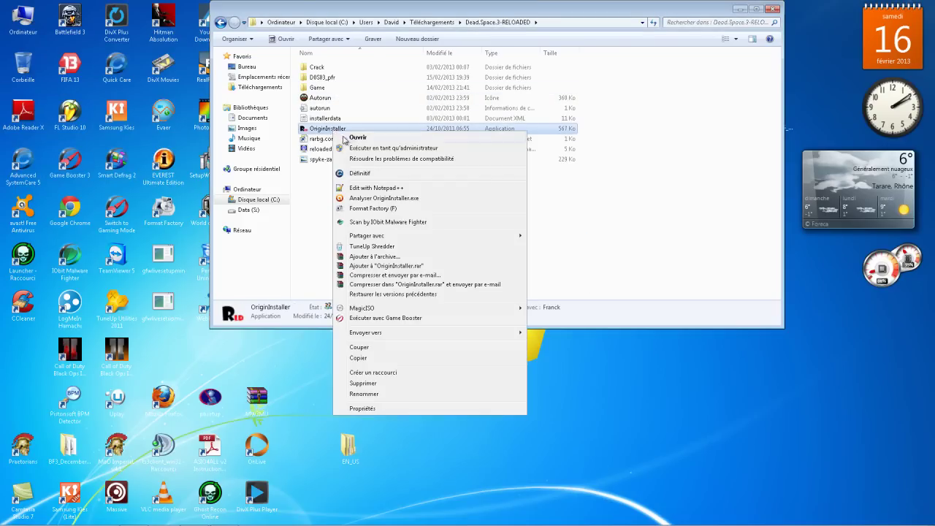
left_click(367, 149)
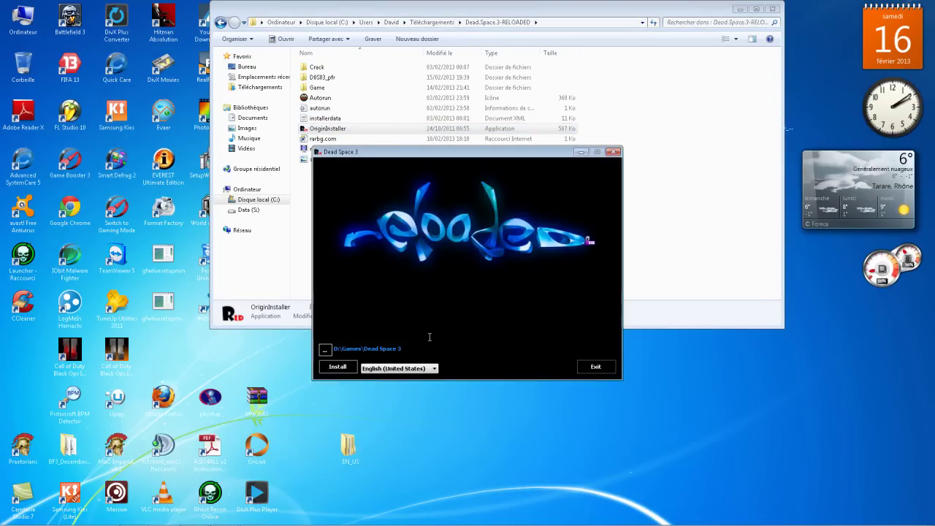
Set the installer language to French and browse for an install location in Program Files (x86) on drive C
left_click(432, 369)
left_click(423, 394)
left_click(326, 349)
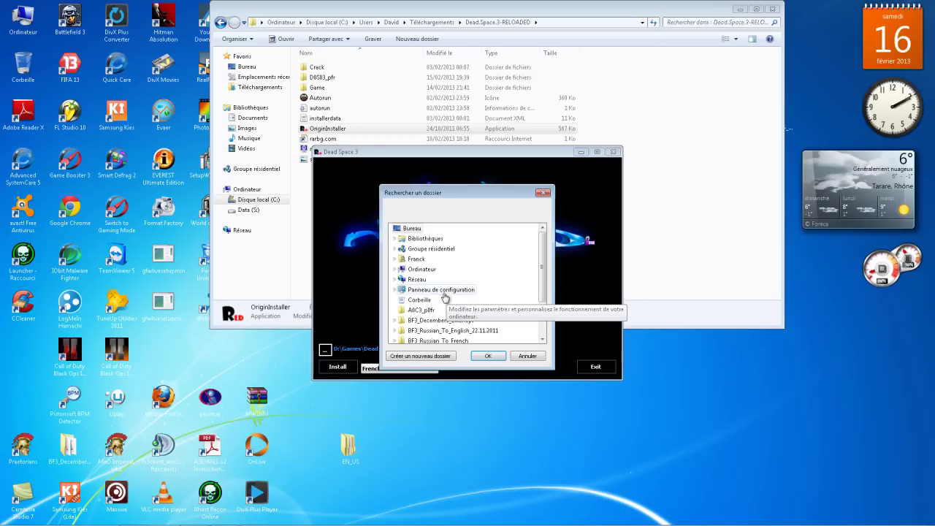
left_click(421, 268)
double_click(422, 269)
left_click(435, 280)
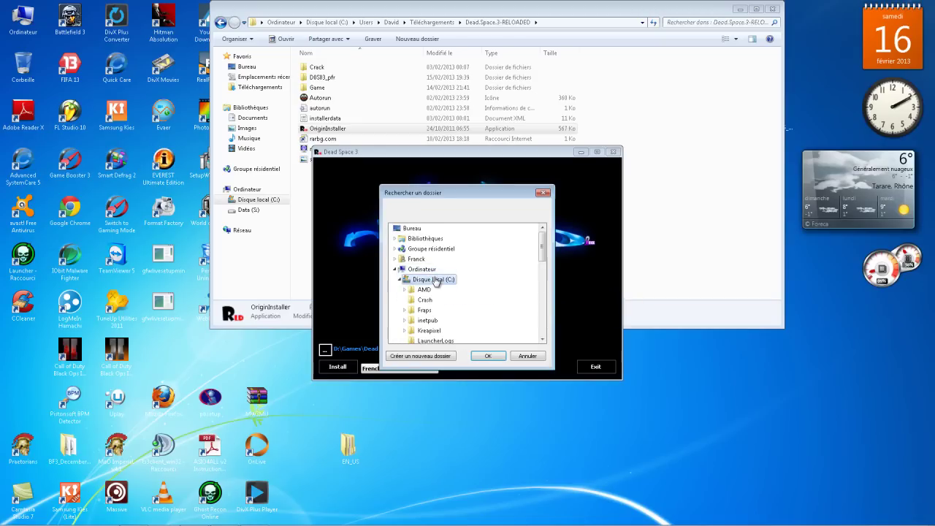
scroll(436, 282, "down", 3)
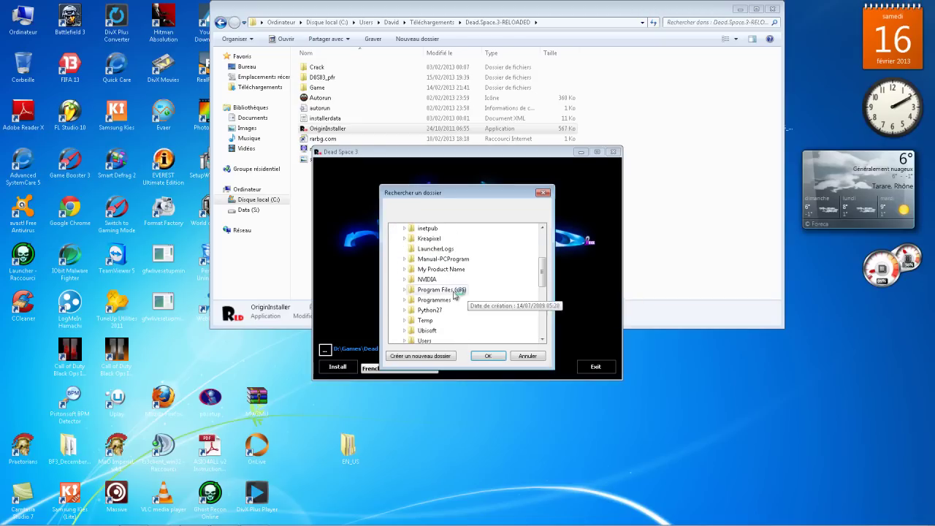
double_click(453, 292)
left_click_drag(543, 243, 543, 237)
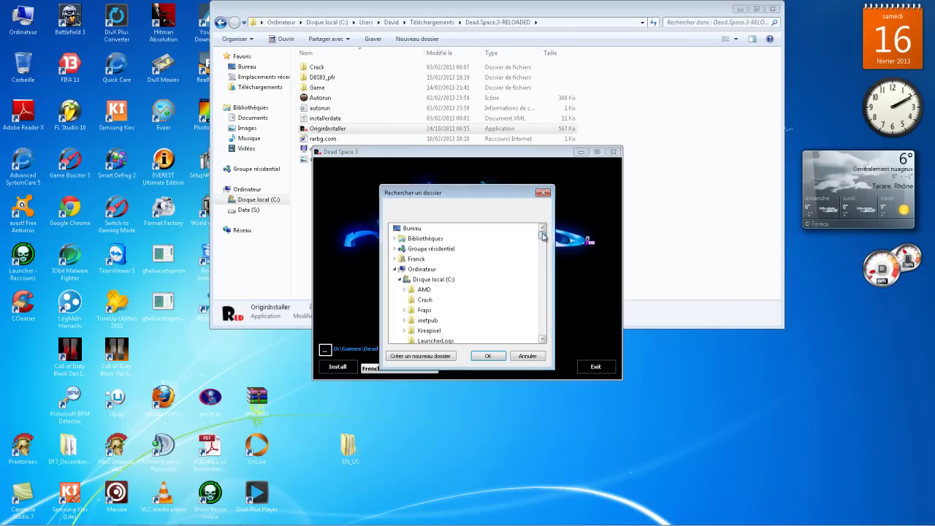
scroll(507, 309, "down", 5)
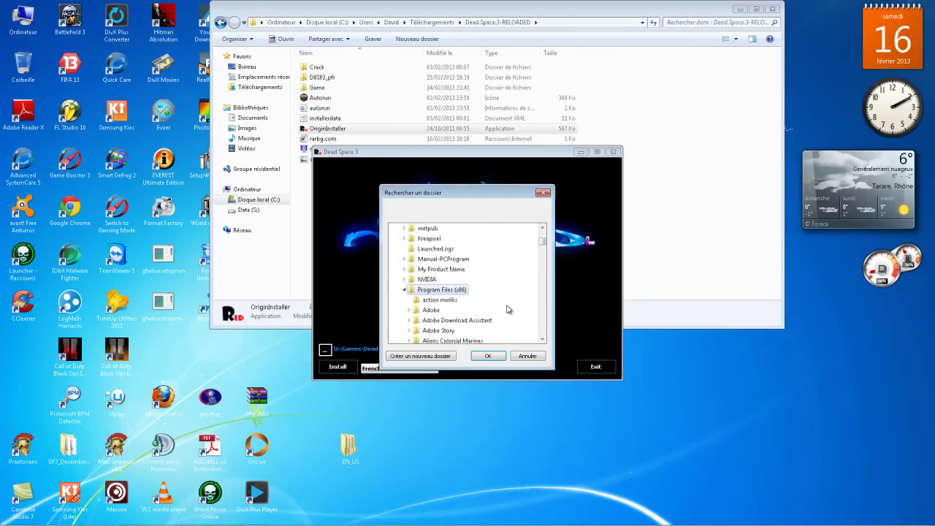
scroll(507, 309, "down", 4)
scroll(506, 309, "up", 1)
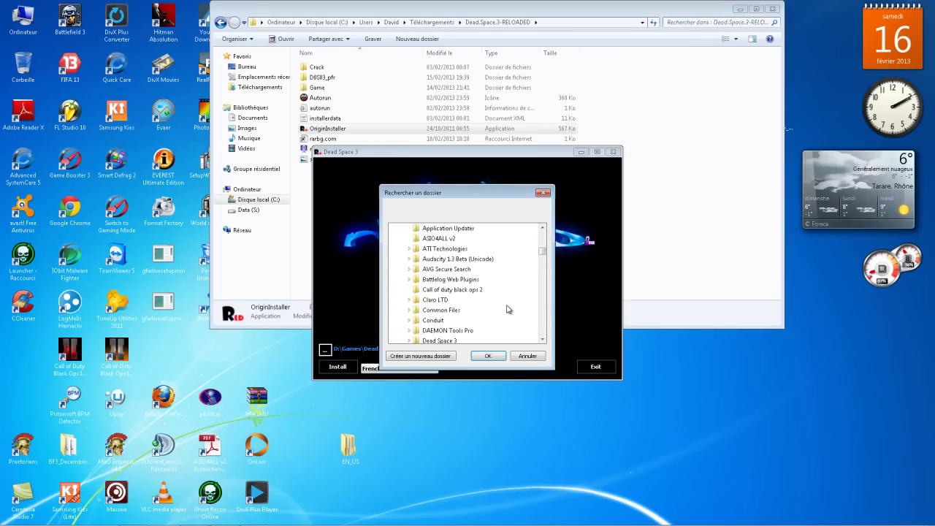
Create a new folder named dead space 3 1 in Program Files (x86) for the installation
left_click(434, 356)
type("dead space 3 1")
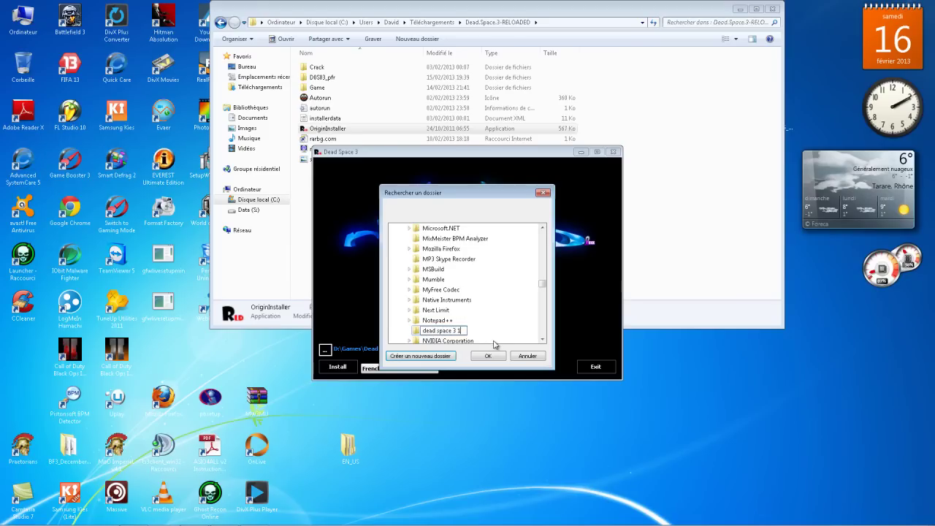
key("Return")
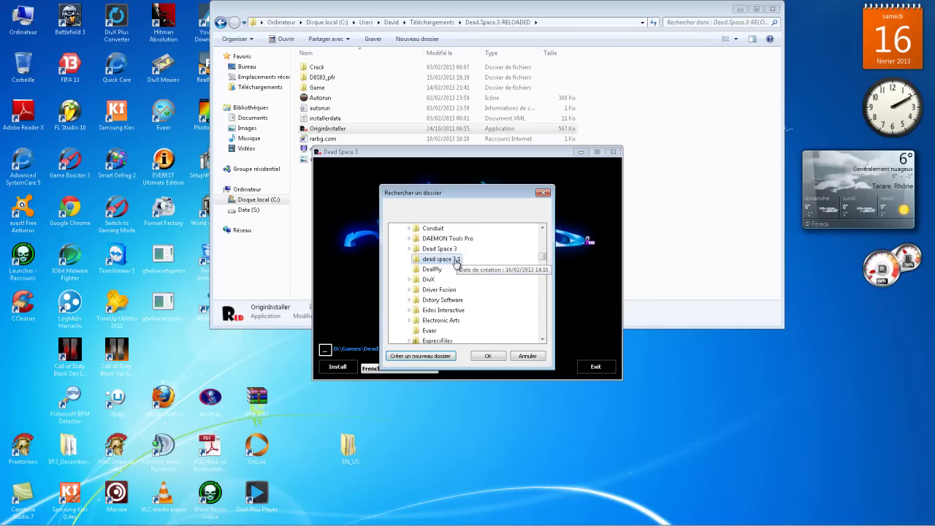
Delete the dead space 3 1 folder and exit the installer without choosing an install location
key("Delete")
left_click(497, 317)
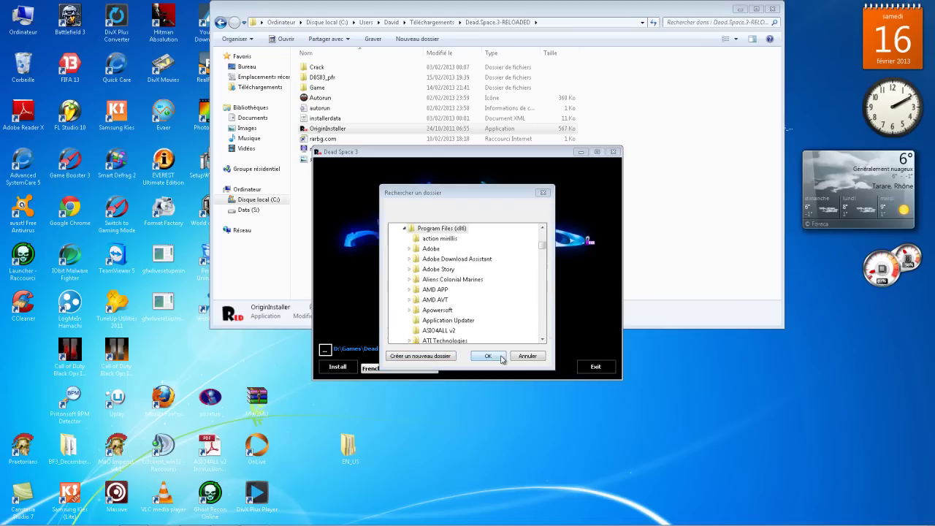
left_click(525, 357)
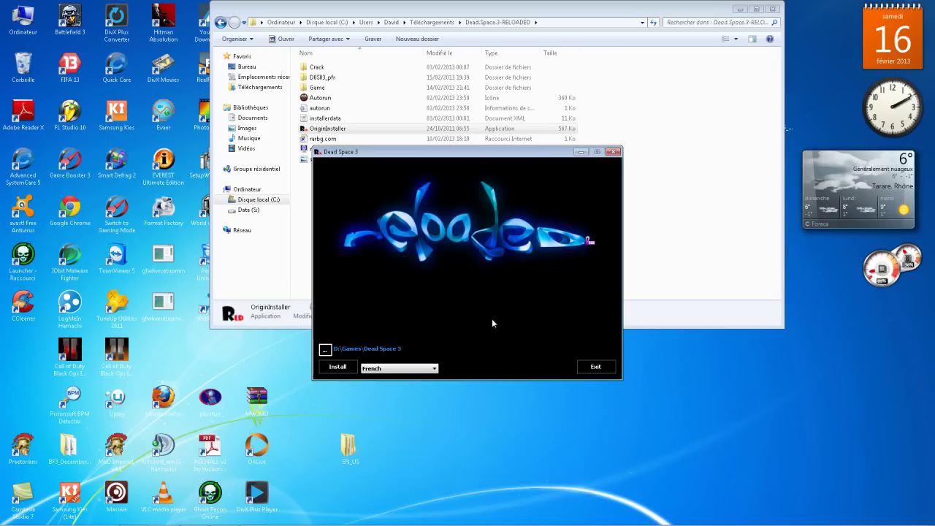
left_click(607, 374)
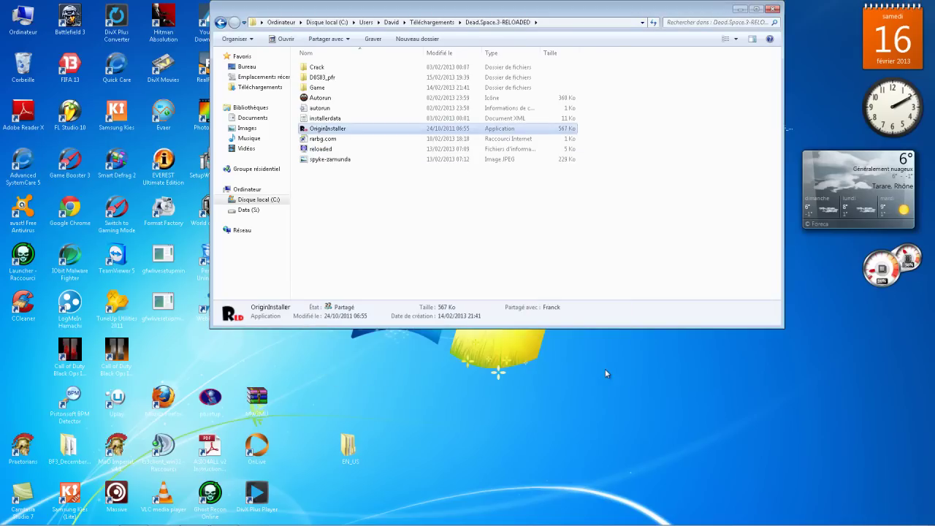
Copy the deadspace3 application from the Crack folder of Dead.Space.3-RELOADED
left_click(336, 71)
double_click(335, 69)
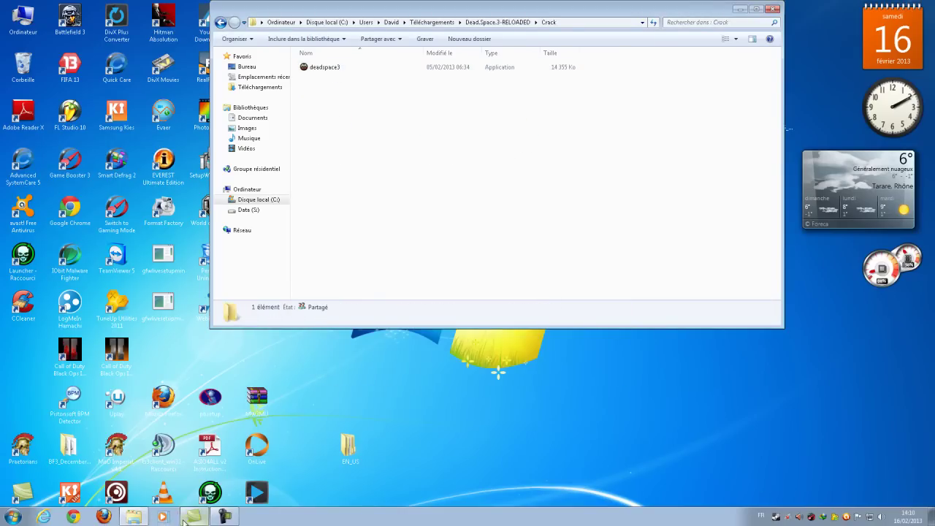
left_click(220, 22)
double_click(351, 69)
left_click(353, 69)
right_click(343, 68)
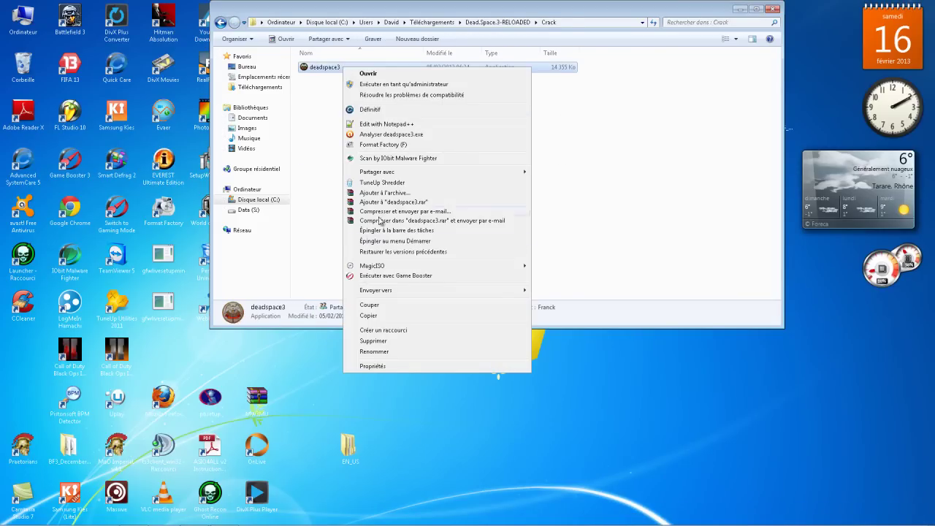
left_click(380, 317)
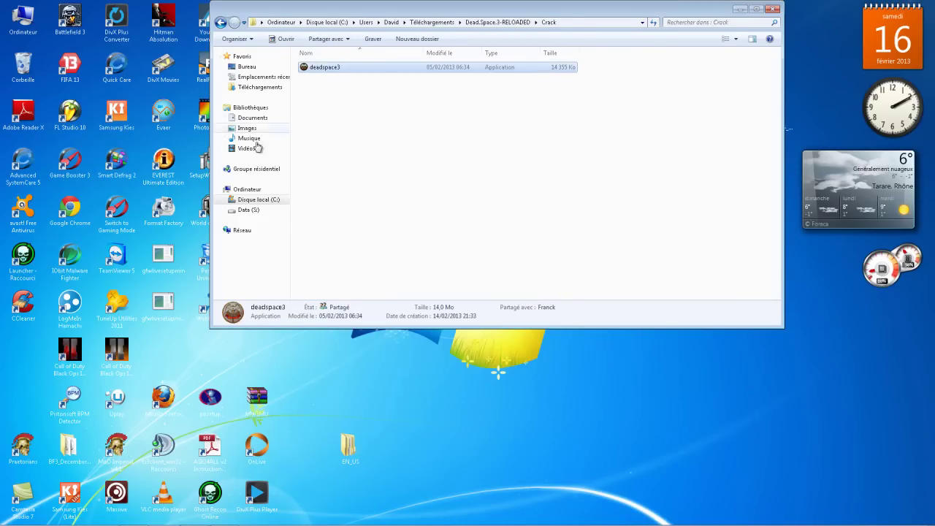
Open the inner Dead Space 3 game folder under Program Files (x86) on drive C
left_click(249, 190)
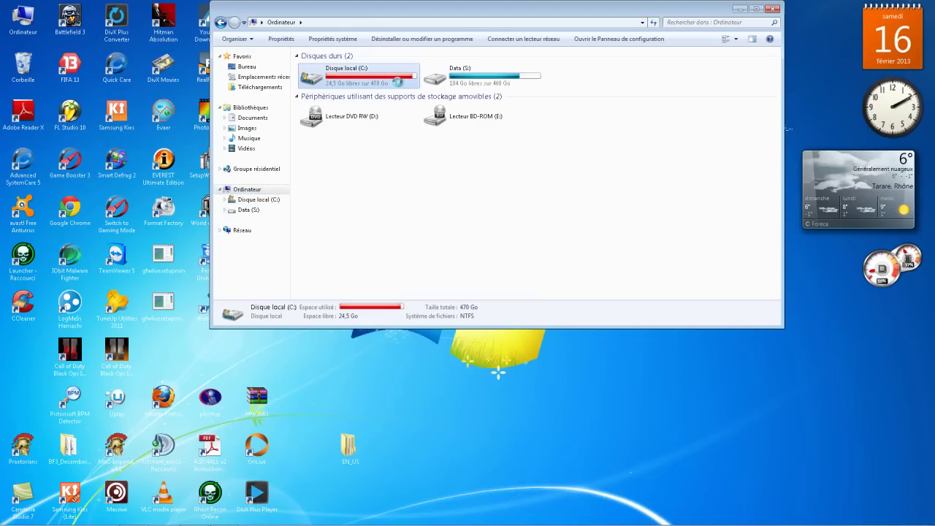
double_click(383, 83)
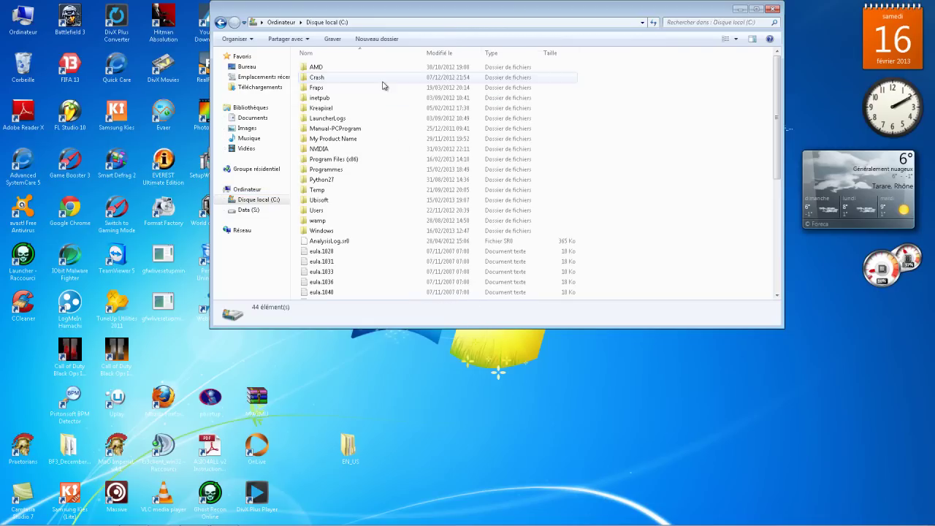
double_click(345, 163)
scroll(388, 232, "down", 4)
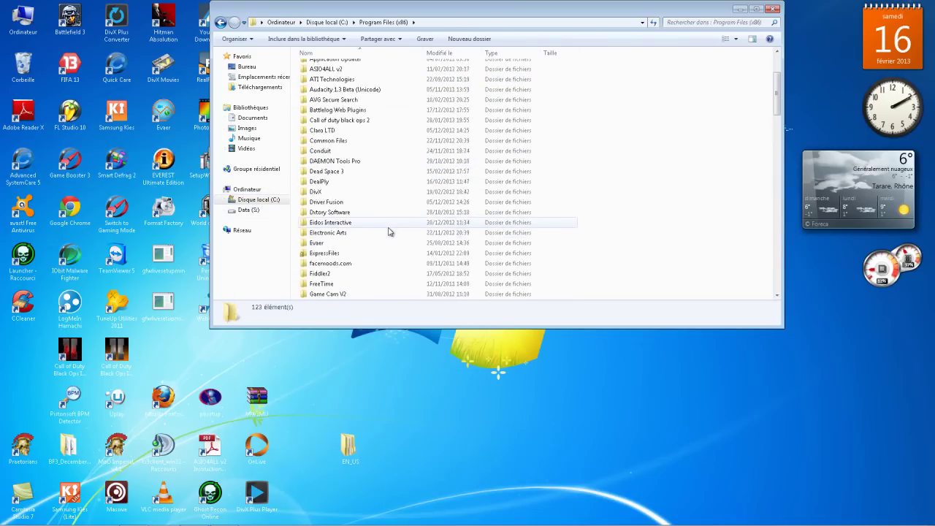
key("d")
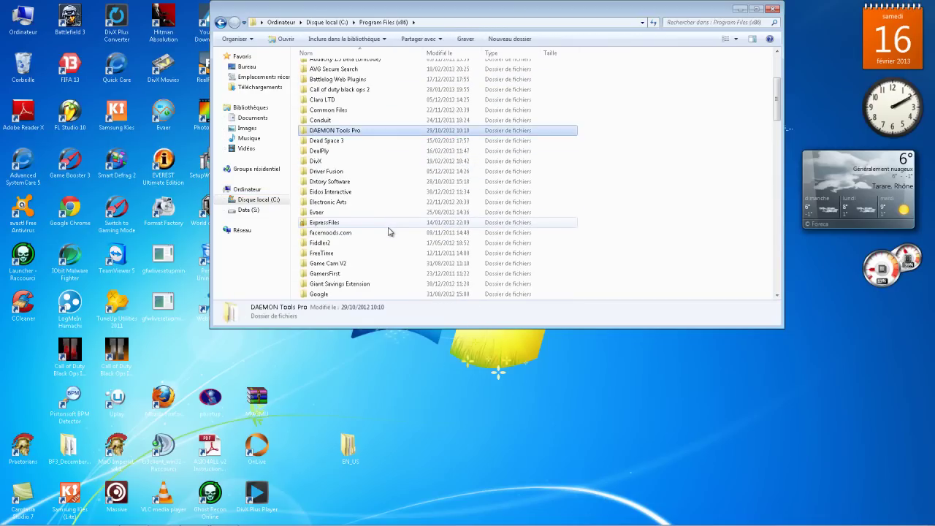
key("Down")
key("Return")
double_click(334, 68)
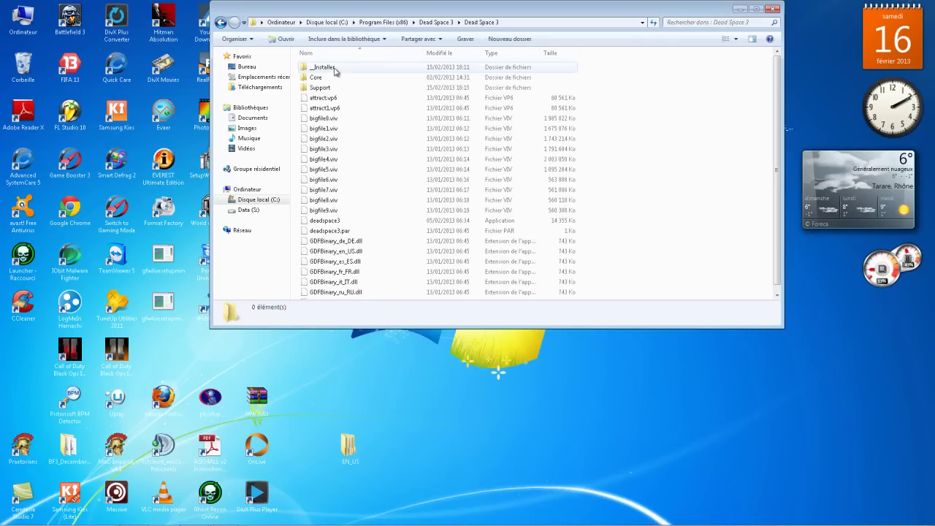
Select the existing deadspace3 application in the installed game folder
right_click(396, 177)
left_click(436, 256)
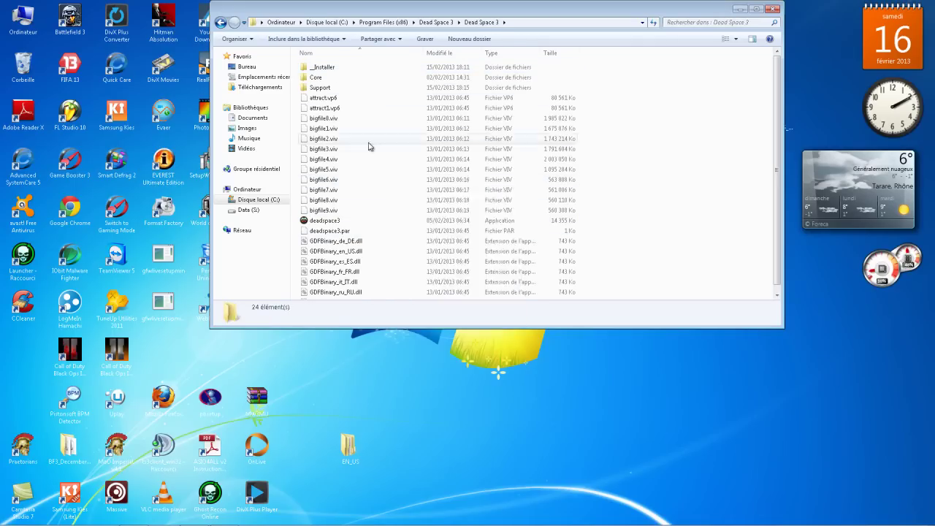
left_click(413, 192)
left_click(355, 222)
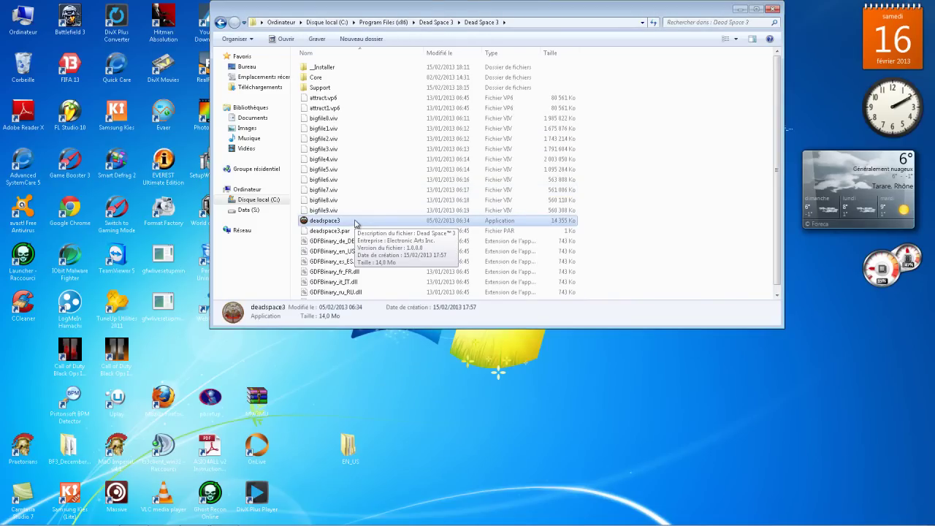
left_click(220, 23)
left_click(220, 22)
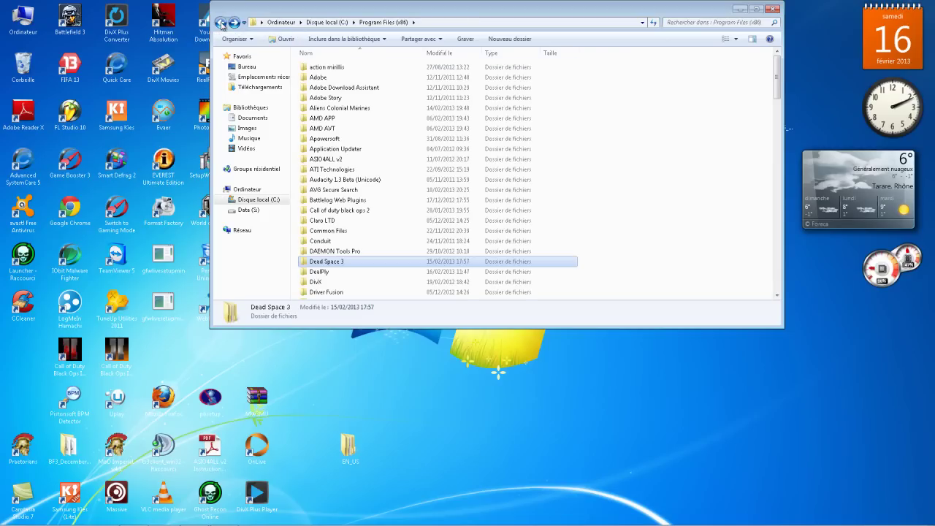
left_click(233, 22)
left_click(233, 23)
left_click(220, 23)
left_click(220, 22)
left_click(221, 23)
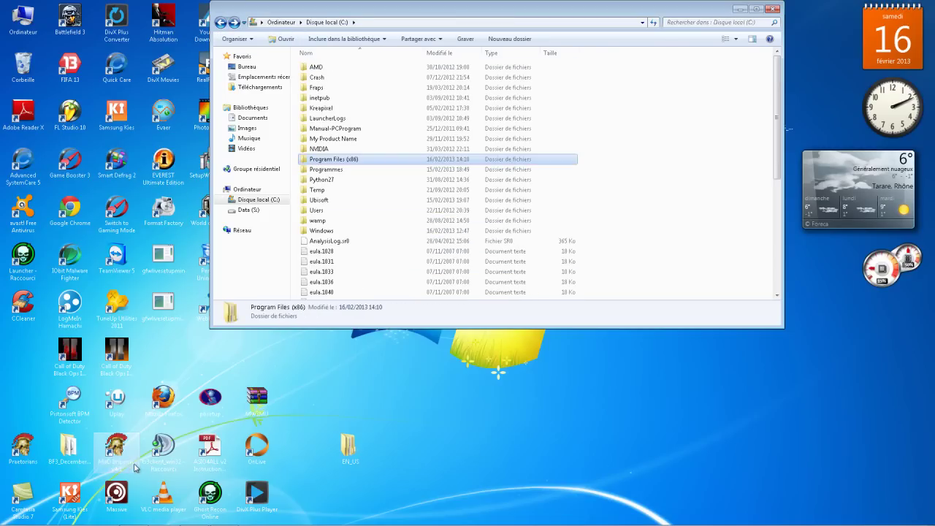
Switch to Chrome, search Google for traductionjeux.com and open the TraductionJeux site
left_click(73, 517)
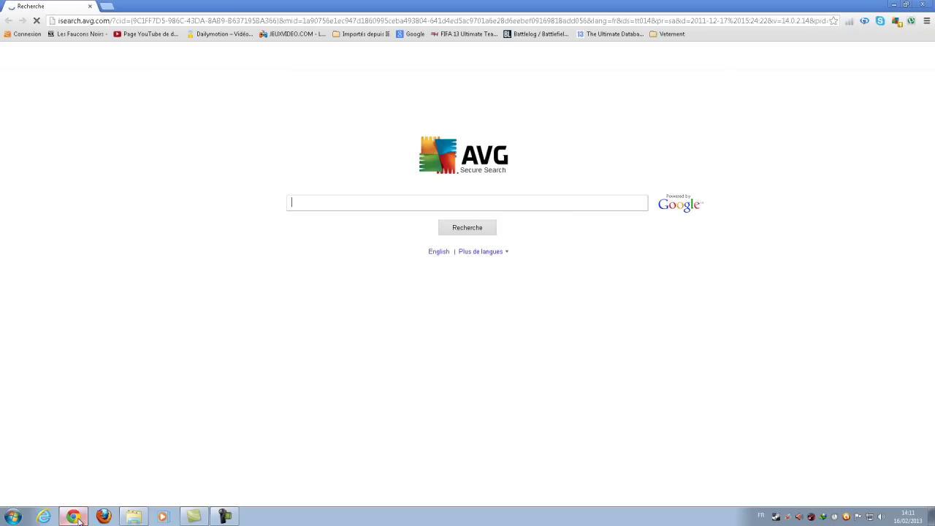
left_click(411, 34)
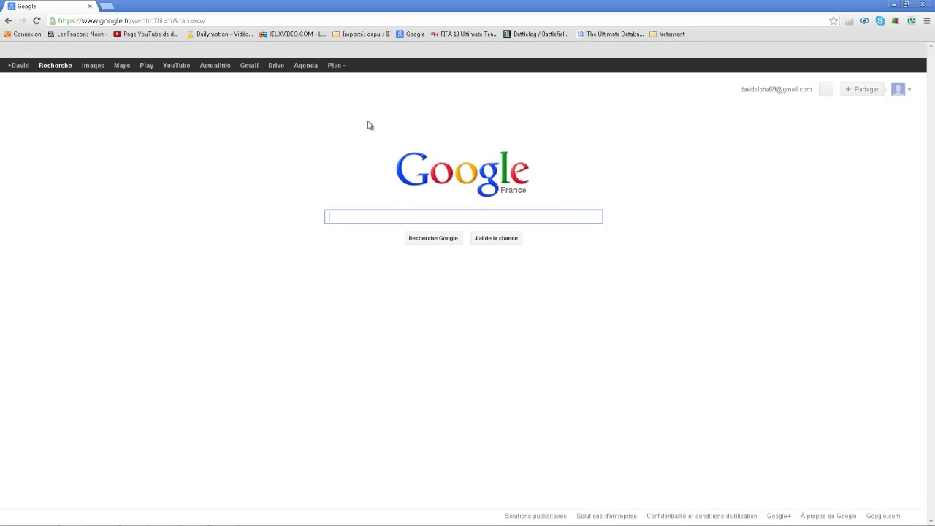
type("traducti")
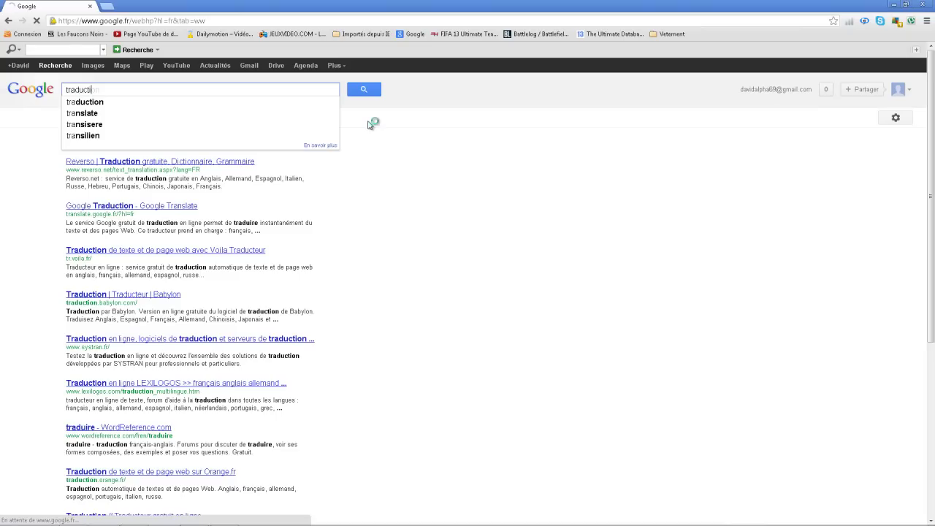
type("onjeux.com")
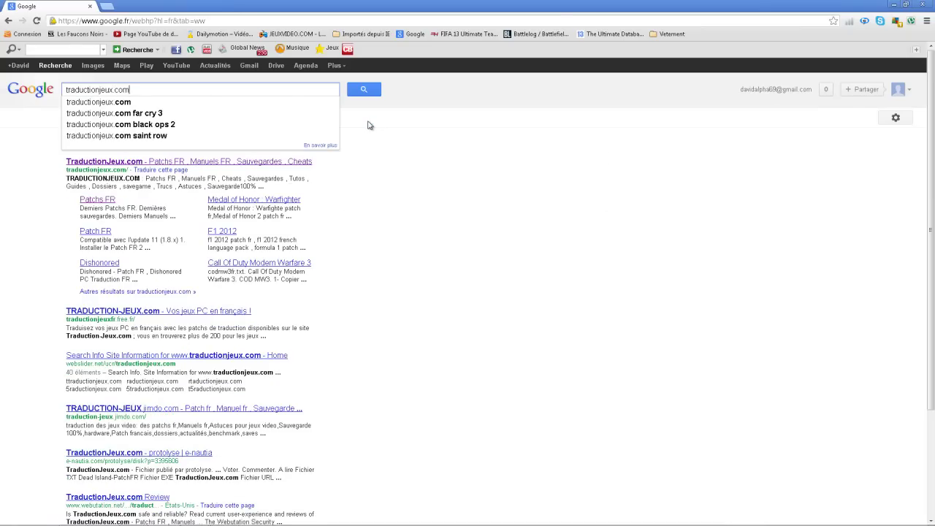
key("Return")
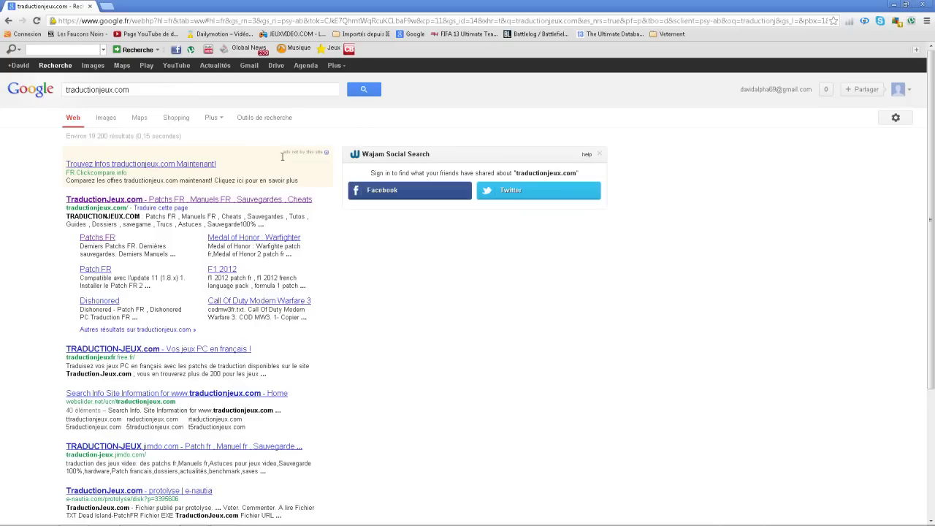
left_click(283, 201)
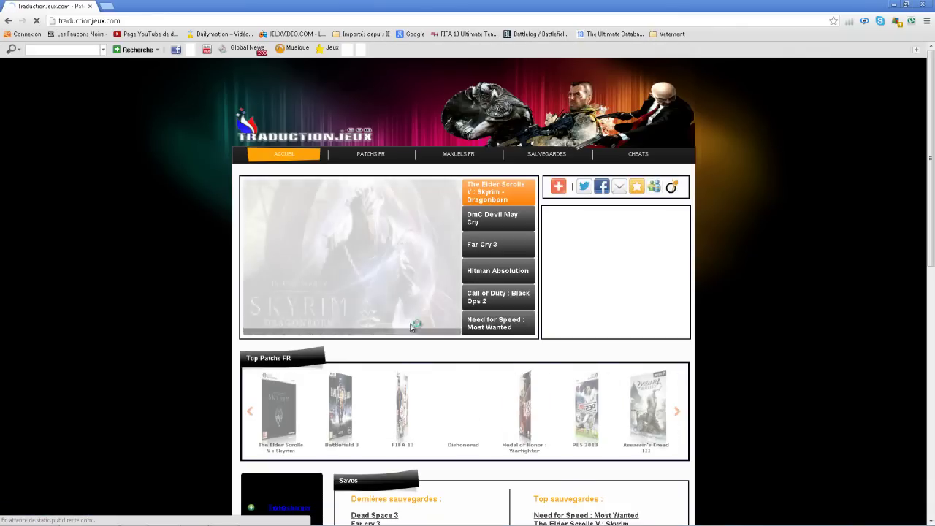
Look through the Top Patchs FR games and open the Patchs FR list for games starting with D
left_click(677, 414)
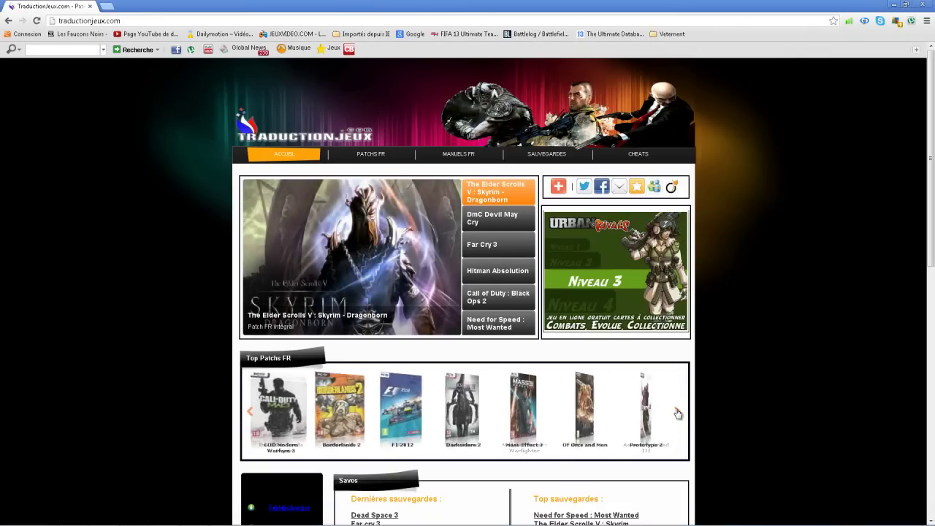
left_click(677, 414)
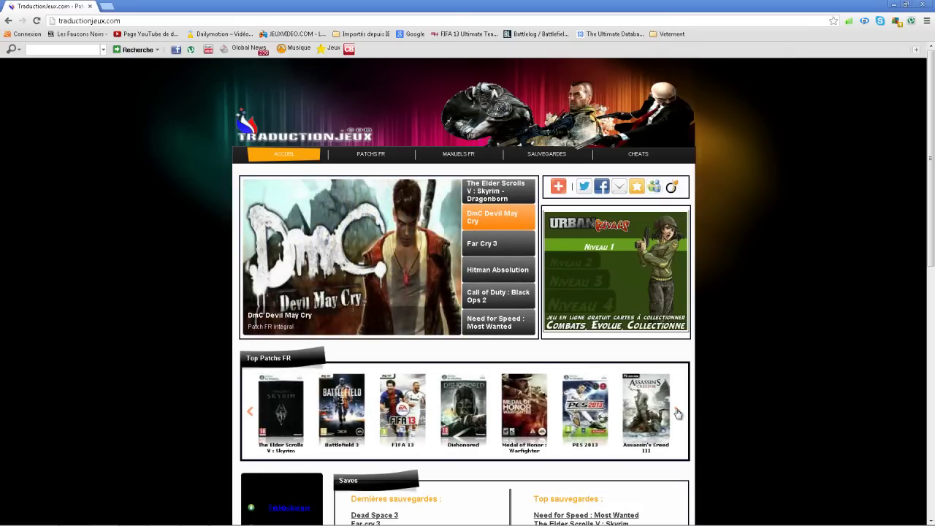
left_click(678, 414)
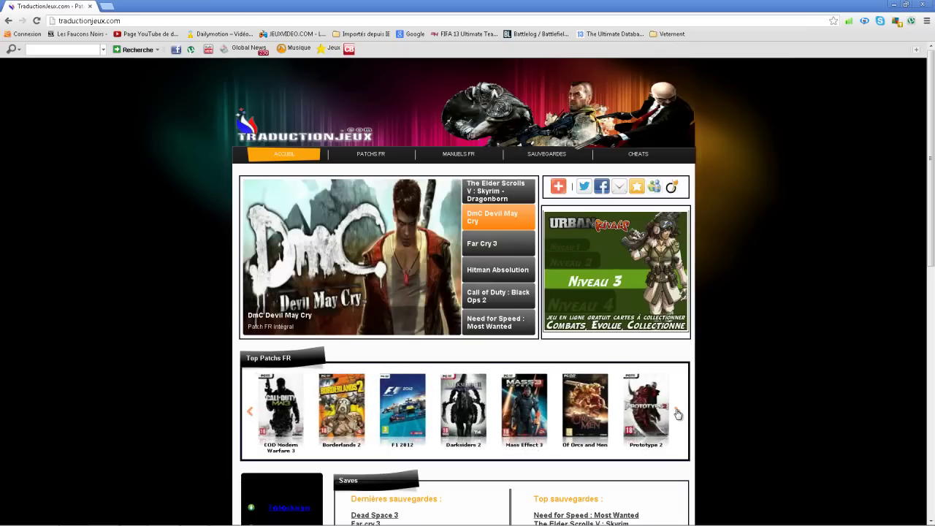
left_click(677, 414)
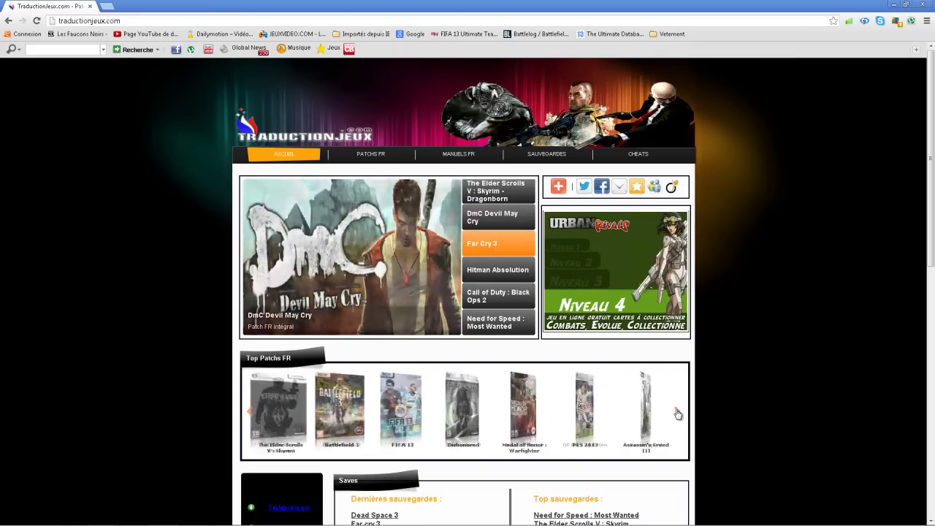
left_click(677, 414)
left_click(678, 414)
left_click(348, 155)
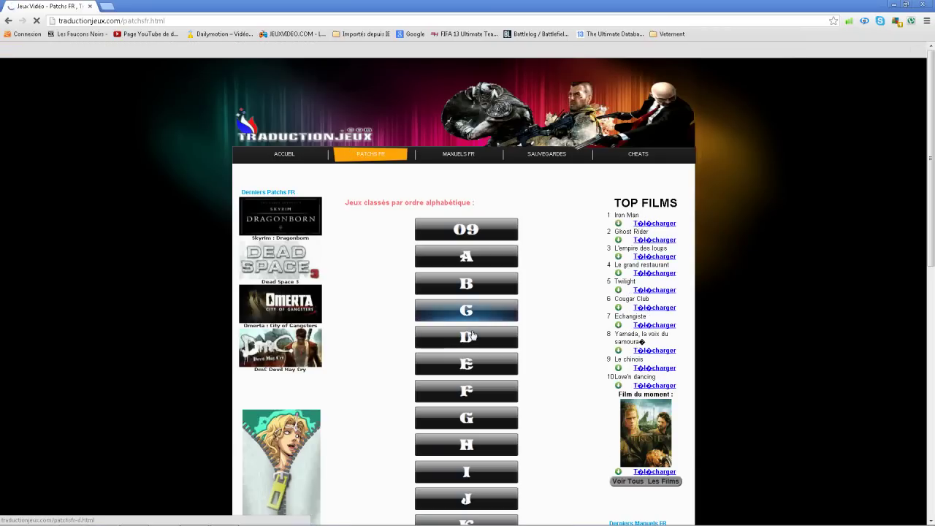
left_click(472, 334)
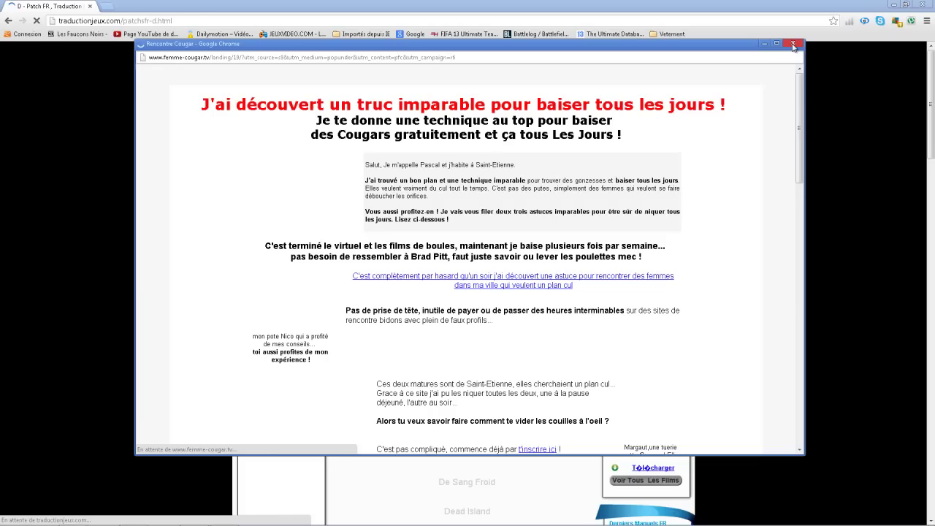
Dismiss the pop-up window, view the download options on the Dead Space 3 French patch page, and close the page
left_click(793, 44)
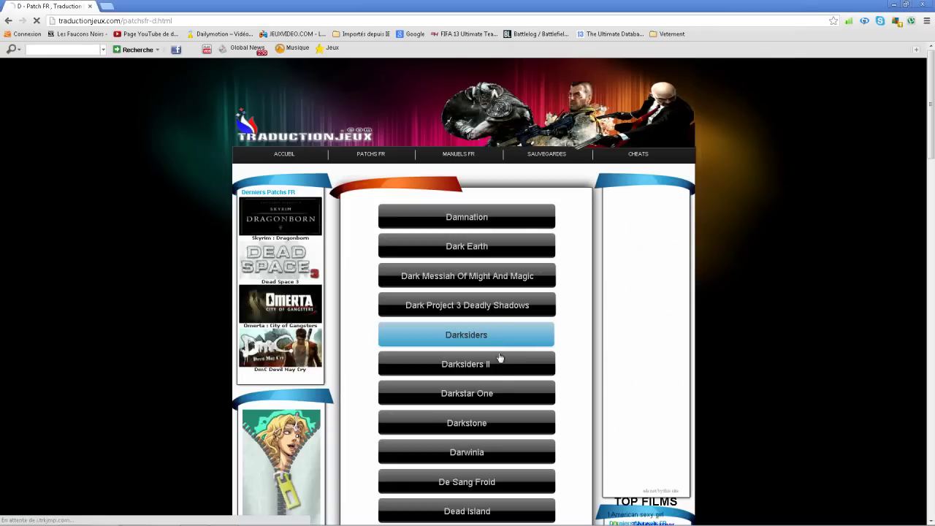
scroll(471, 468, "down", 2)
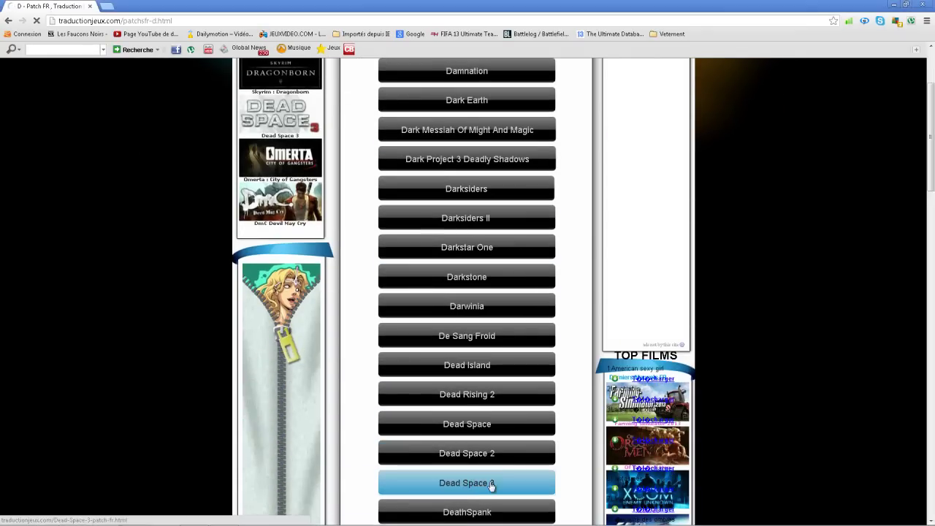
left_click(491, 485)
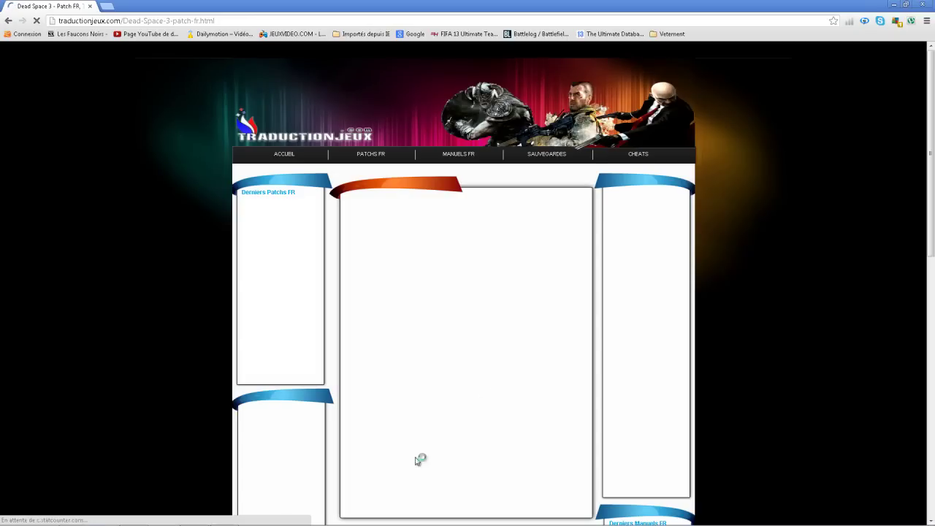
scroll(460, 355, "down", 2)
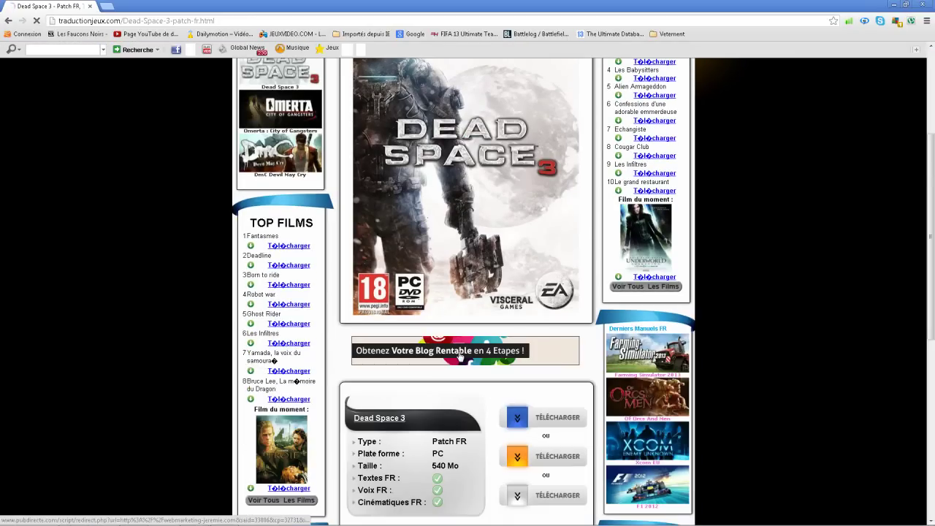
scroll(487, 387, "down", 2)
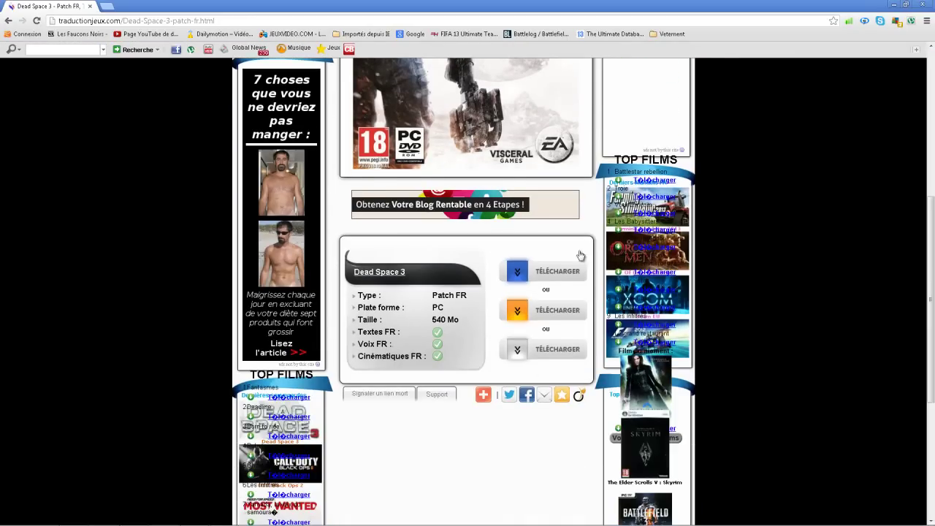
left_click(90, 5)
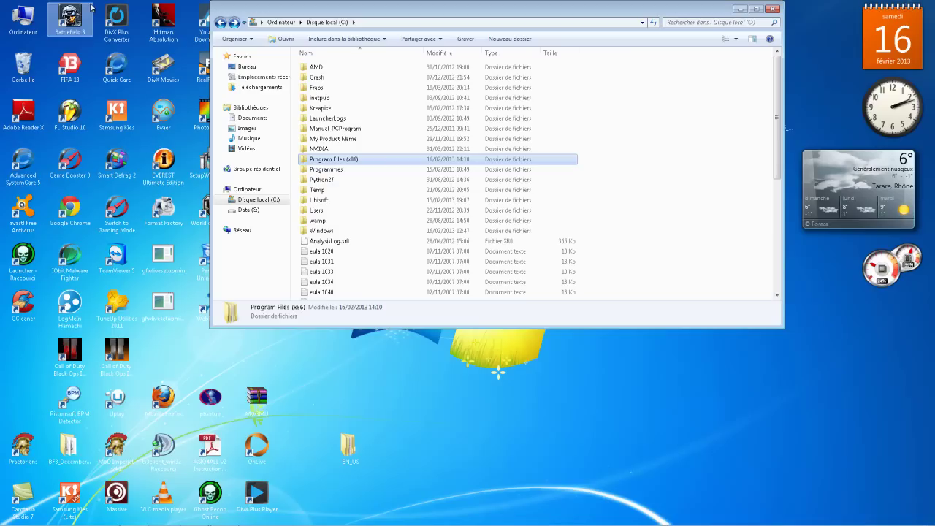
Open the Compressed folder inside the account's Téléchargements folder under Users on drive C
double_click(324, 211)
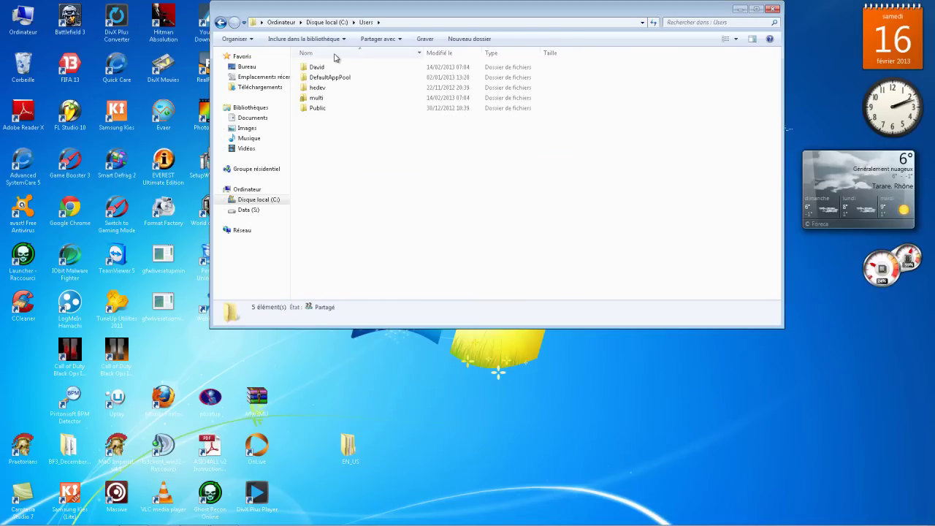
double_click(322, 98)
double_click(326, 181)
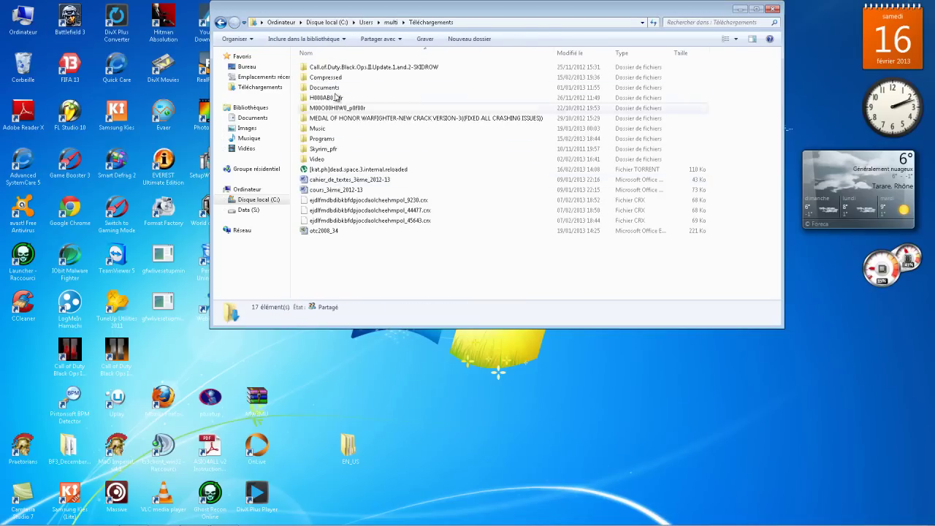
double_click(325, 77)
Try to extract the D0S03_pfr WinRAR archive into the current folder
left_click(324, 98)
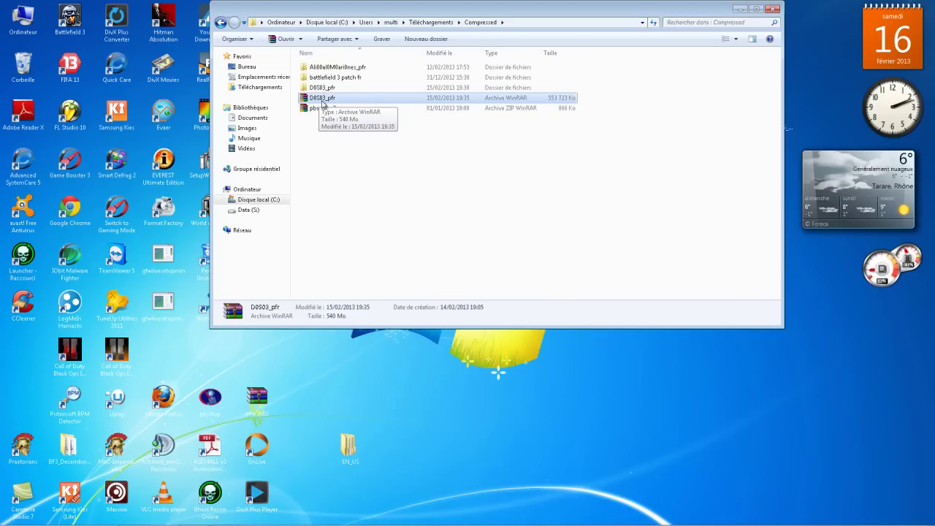
right_click(332, 100)
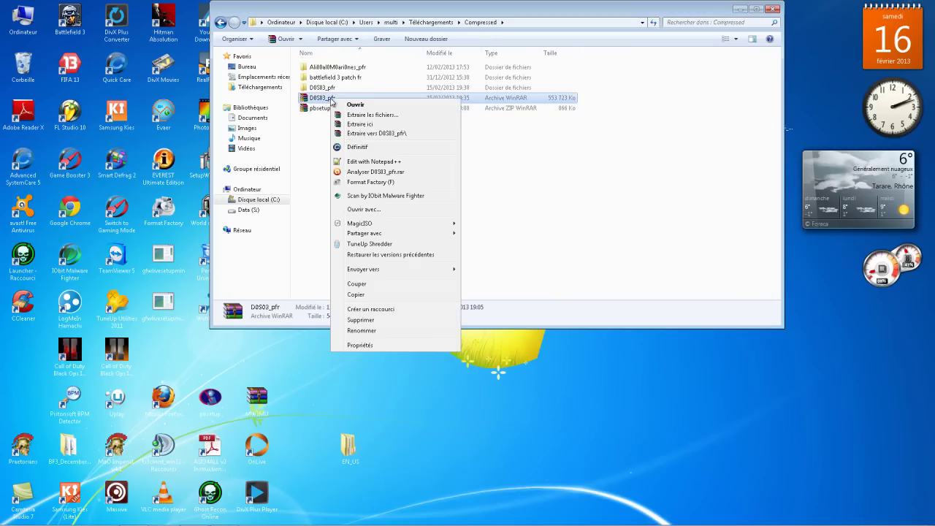
left_click(368, 125)
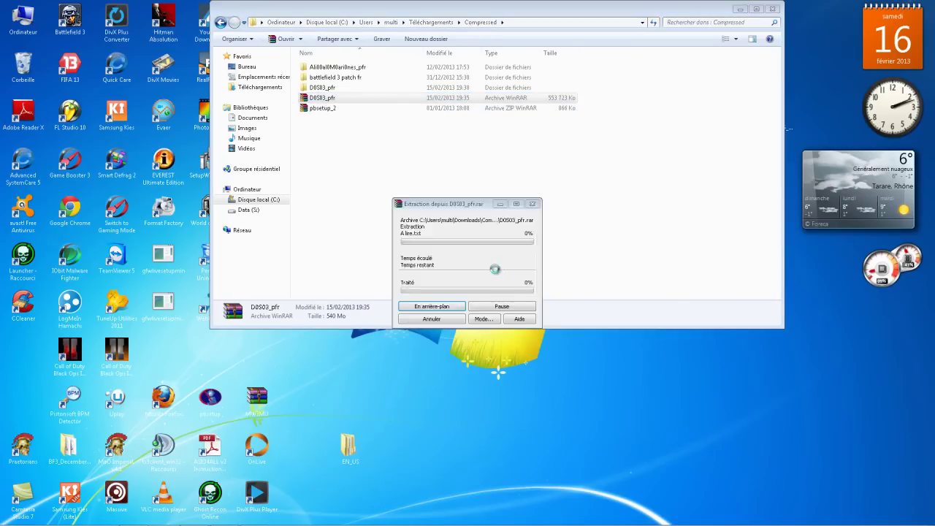
key("Escape")
Open the already extracted D0S03_pfr folder beside the archive
right_click(319, 90)
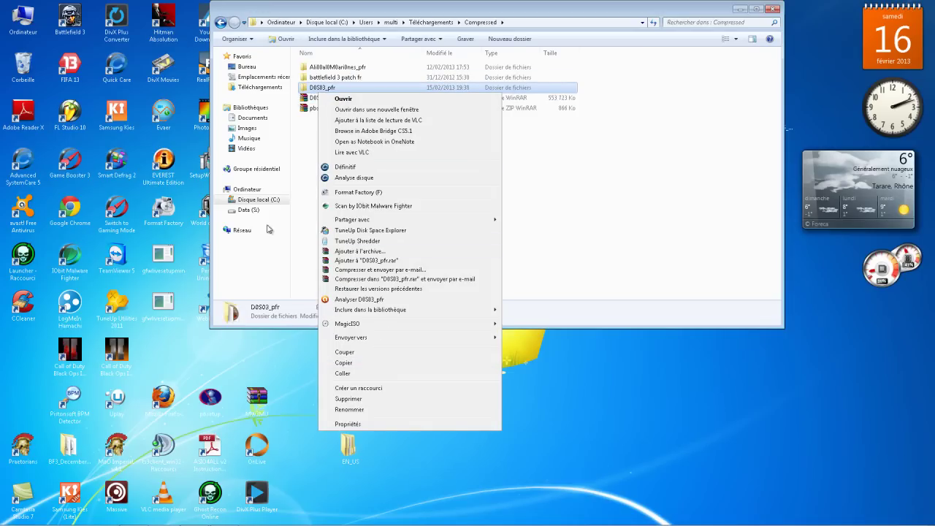
left_click(339, 121)
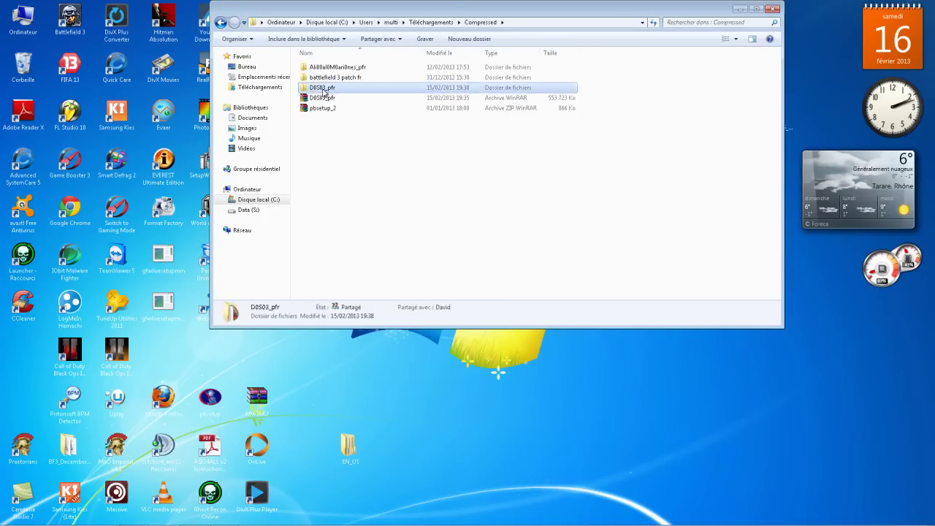
right_click(323, 92)
left_click(336, 93)
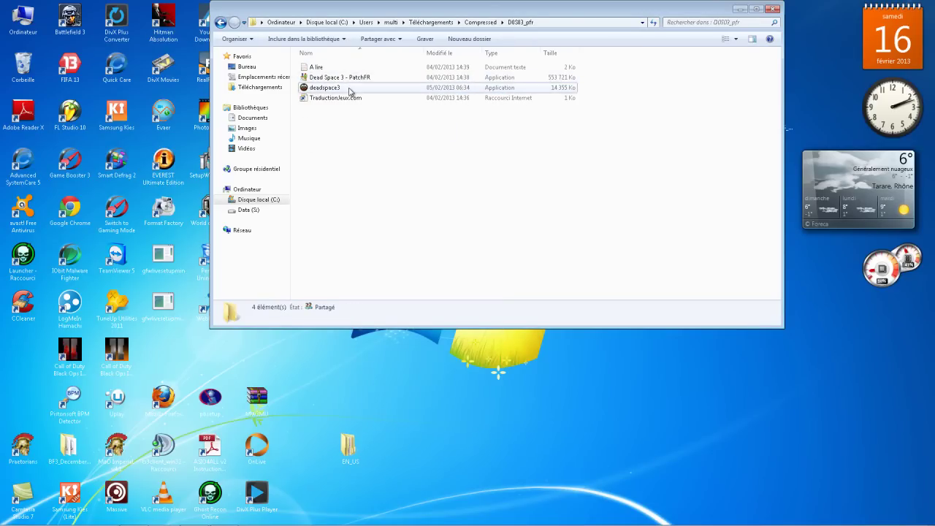
Open the A lire text file in the patch folder for reading, close it and select the deadspace3 application
left_click(349, 88)
double_click(352, 68)
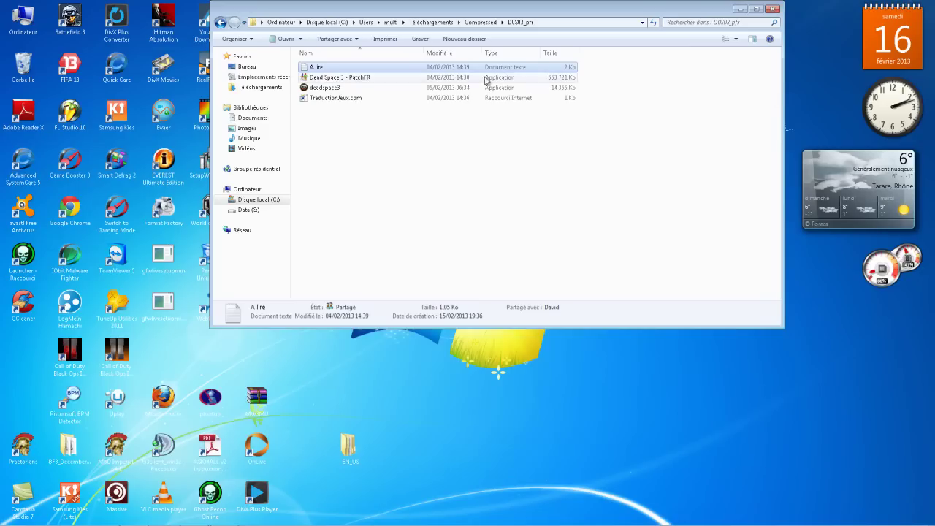
left_click(774, 95)
left_click(335, 90)
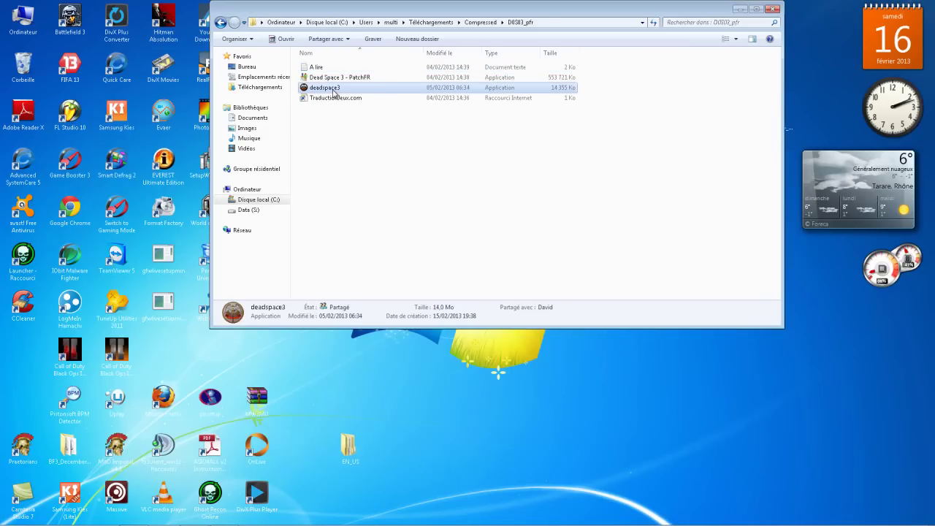
Launch the Dead Space 3 - PatchFR installer and advance to the installation directory choice
left_click(356, 79)
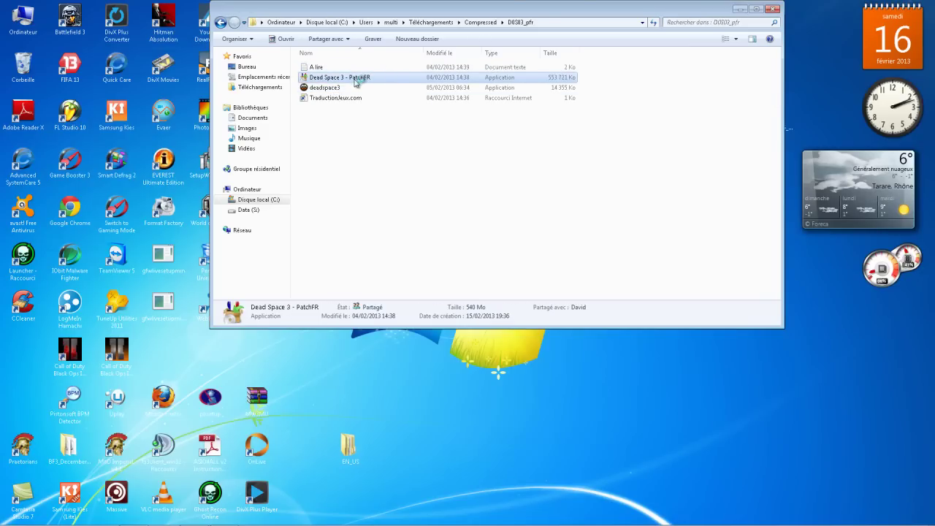
double_click(355, 80)
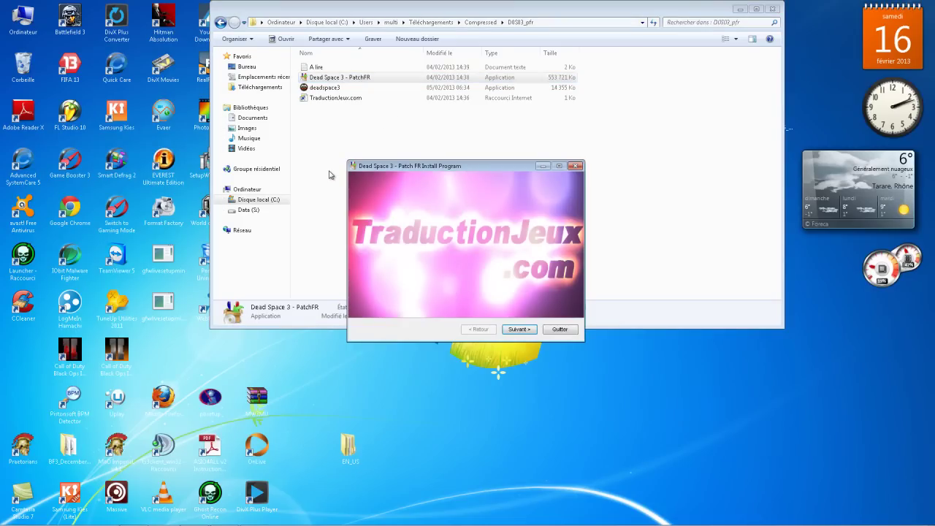
left_click(517, 329)
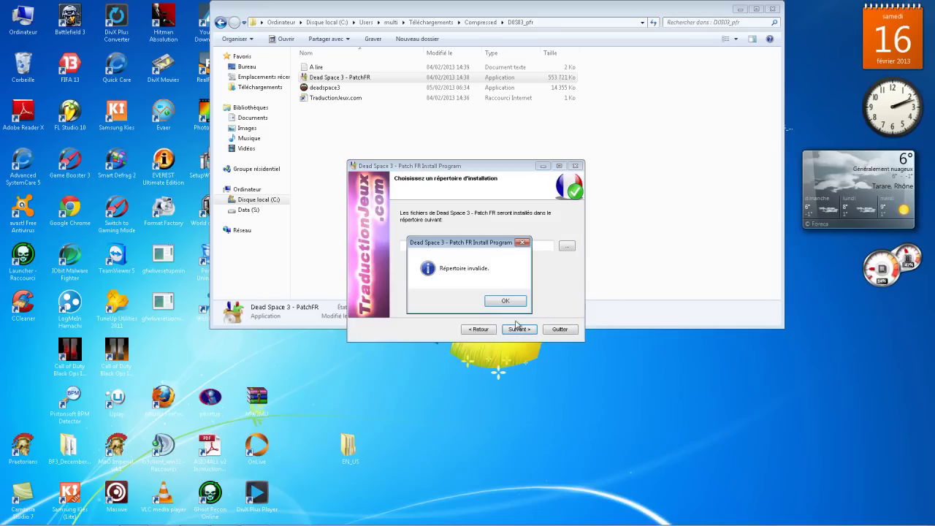
left_click(503, 299)
Set the patch's installation directory to C:\Program Files (x86)\Dead Space 3\Dead Space 3
left_click(566, 247)
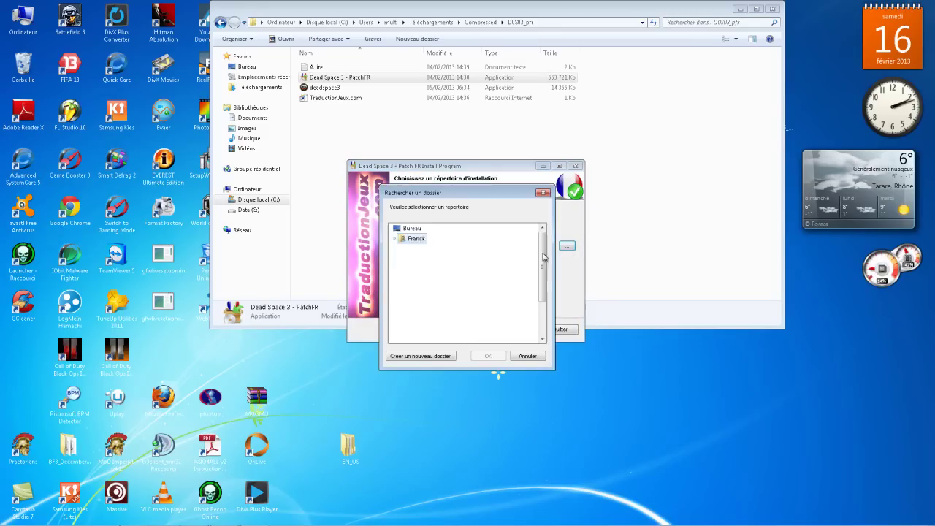
double_click(422, 269)
double_click(433, 279)
double_click(443, 320)
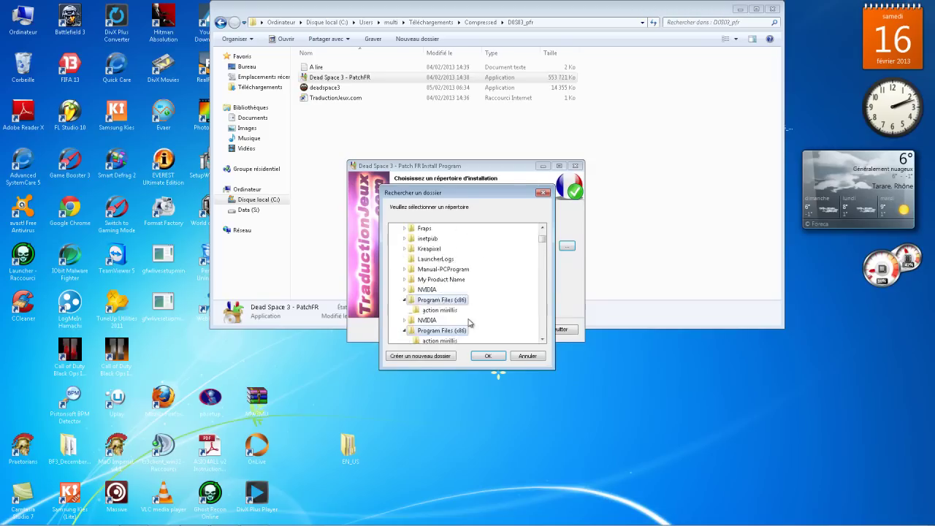
scroll(455, 310, "down", 3)
double_click(443, 320)
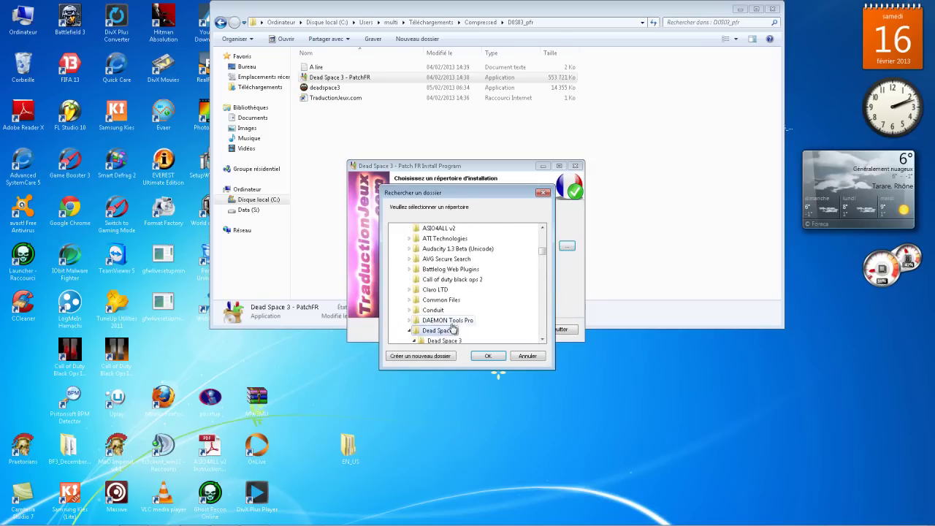
left_click(454, 281)
left_click(489, 356)
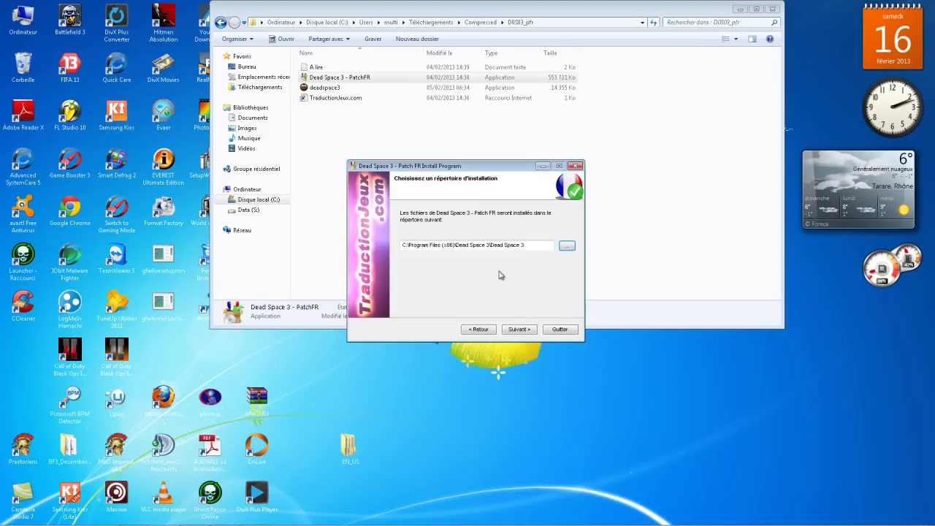
Reopen the directory picker and choose the inner Dead Space 3 folder again as the patch destination
left_click(567, 246)
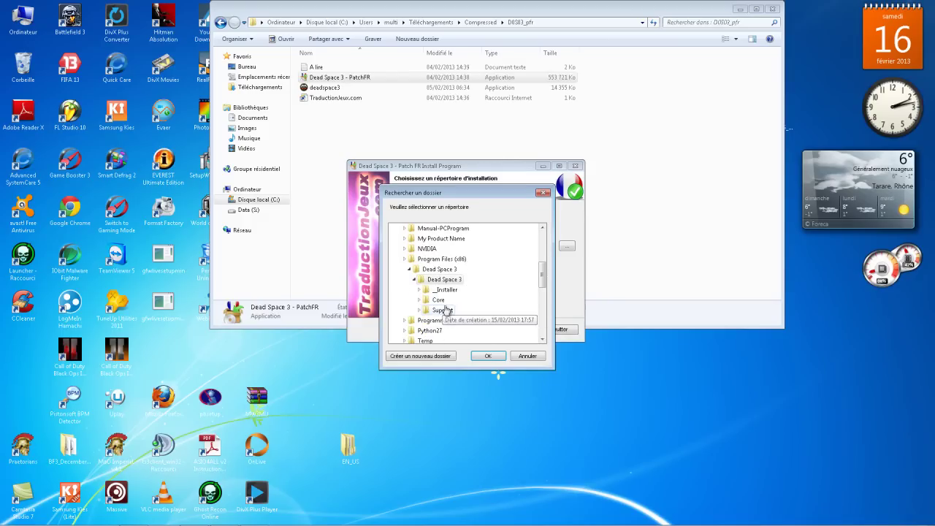
left_click(448, 282)
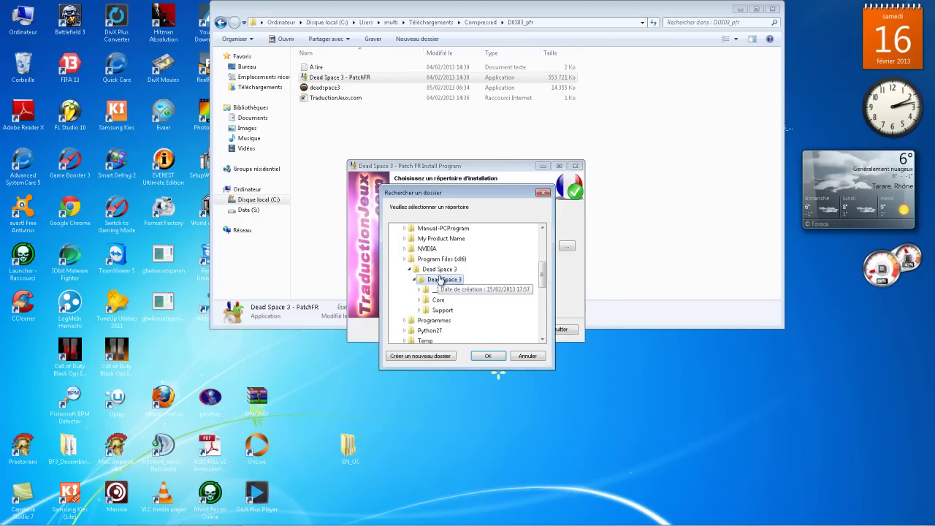
left_click(490, 357)
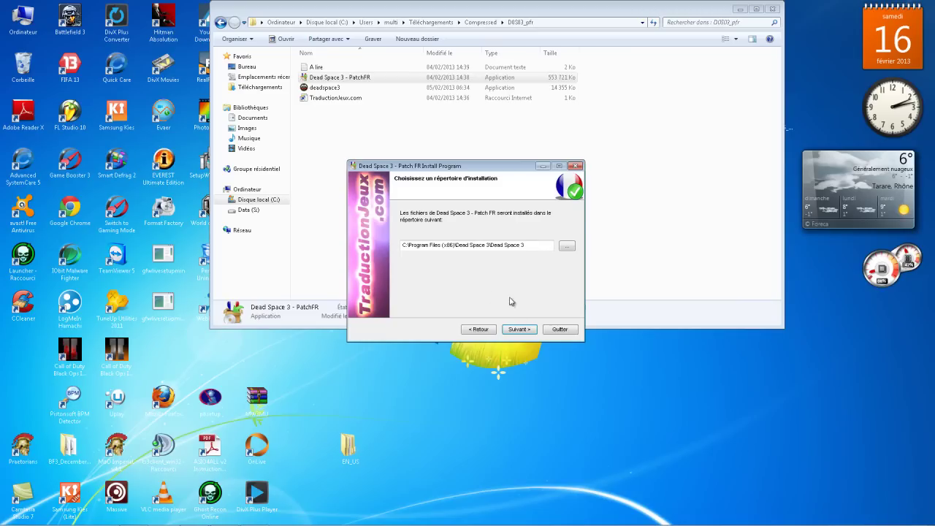
Quit the French patch installer without installing the patch
left_click(560, 330)
left_click(523, 306)
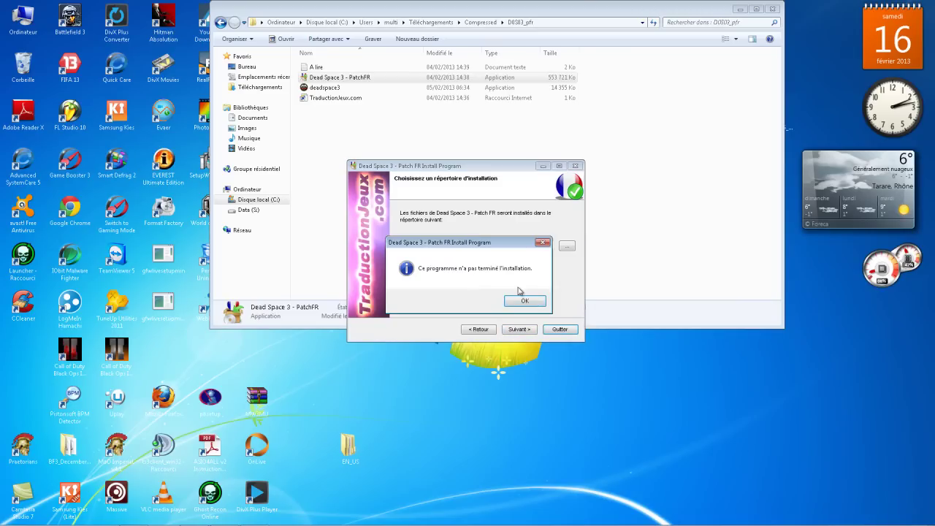
left_click(525, 301)
Deselect the deadspace3 application and close the patch folder window
left_click(355, 88)
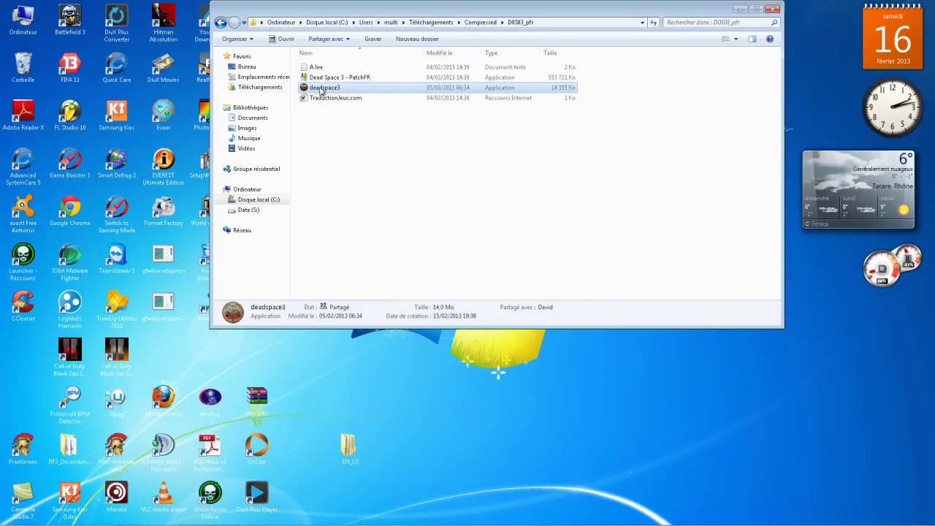
right_click(320, 87)
left_click(523, 181)
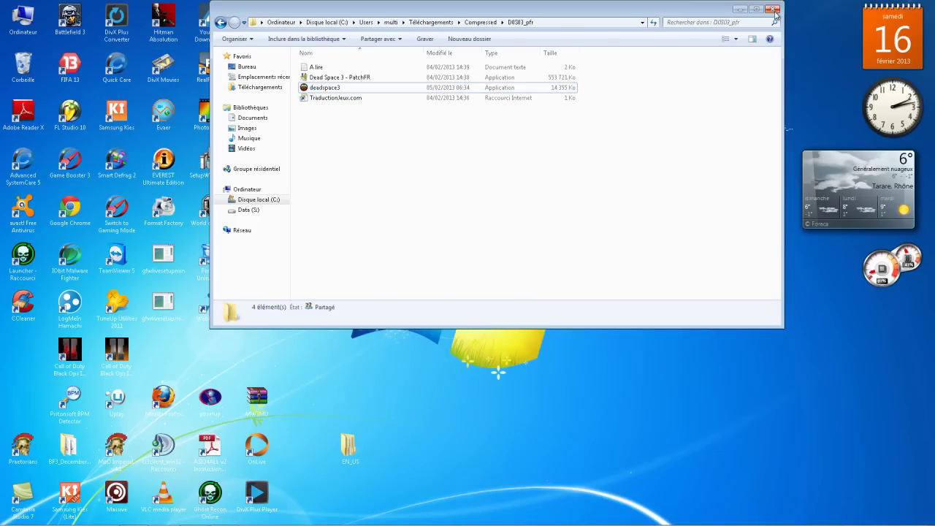
left_click(774, 10)
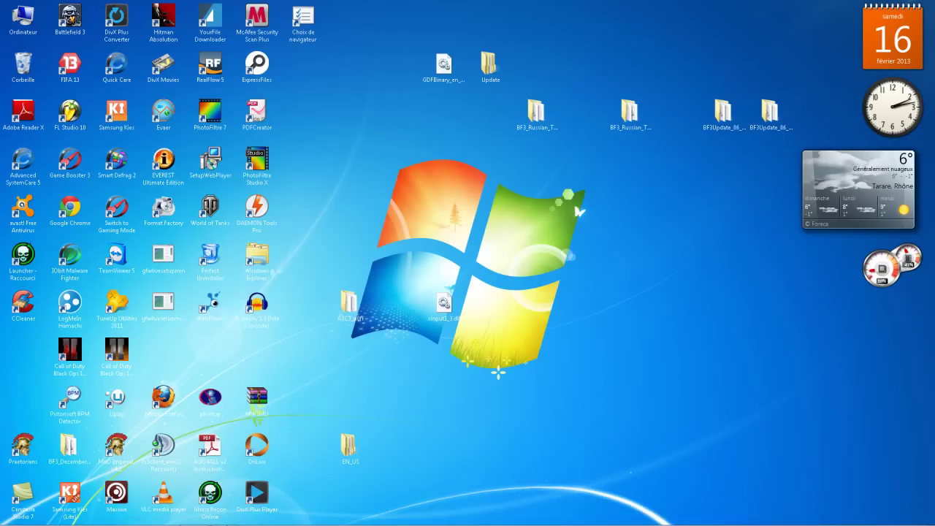
left_click(225, 517)
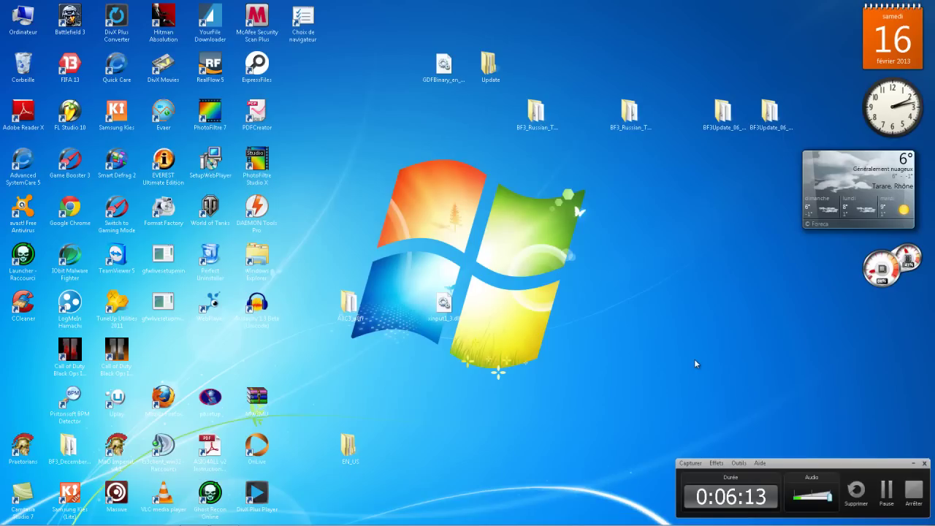